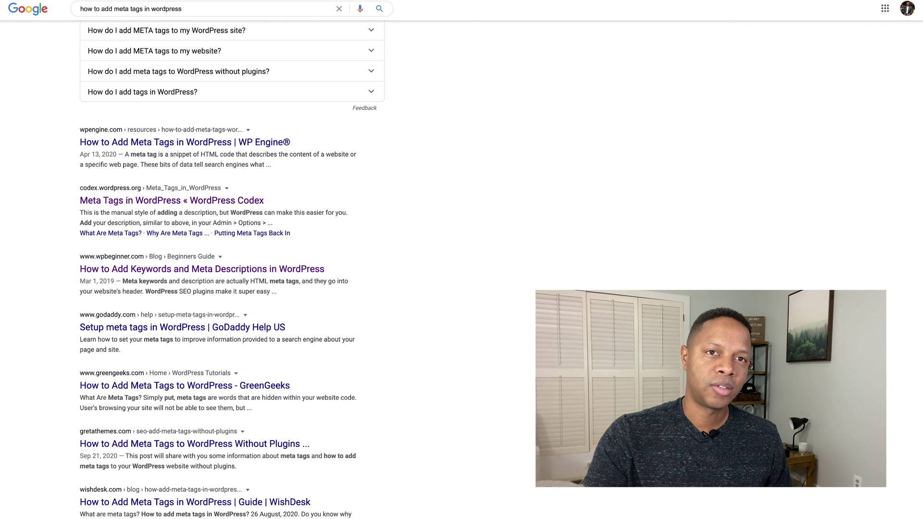
Draw red marks boxing the WP Engine result and labelling its URL and Title lines.
key("alt+shift+d")
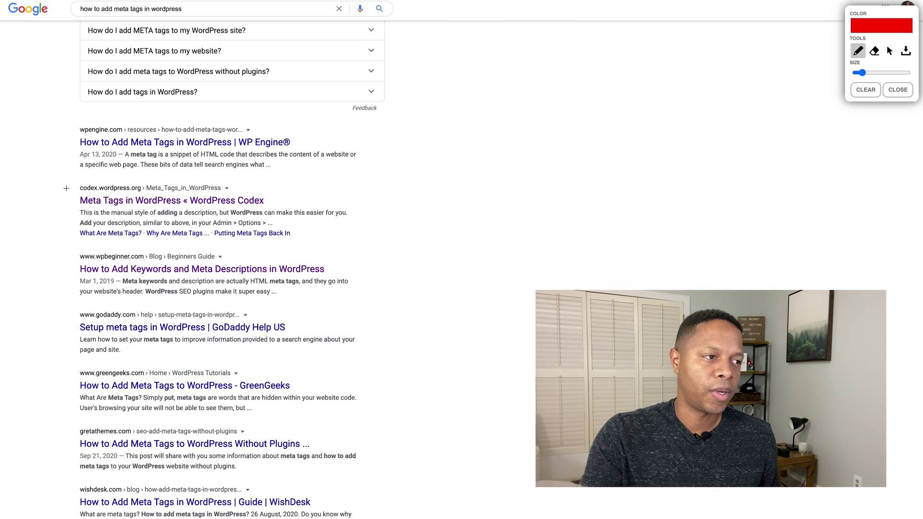
mouse_move(69, 188)
left_mouse_down()
mouse_move(79, 188)
mouse_move(74, 237)
left_mouse_up()
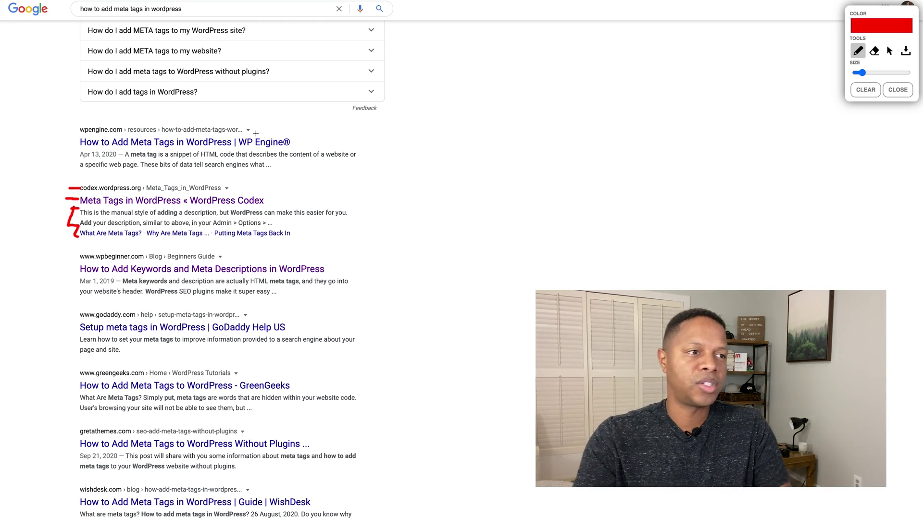
mouse_move(256, 129)
left_mouse_down()
mouse_move(342, 116)
mouse_move(345, 98)
mouse_move(366, 120)
mouse_move(384, 113)
left_mouse_up()
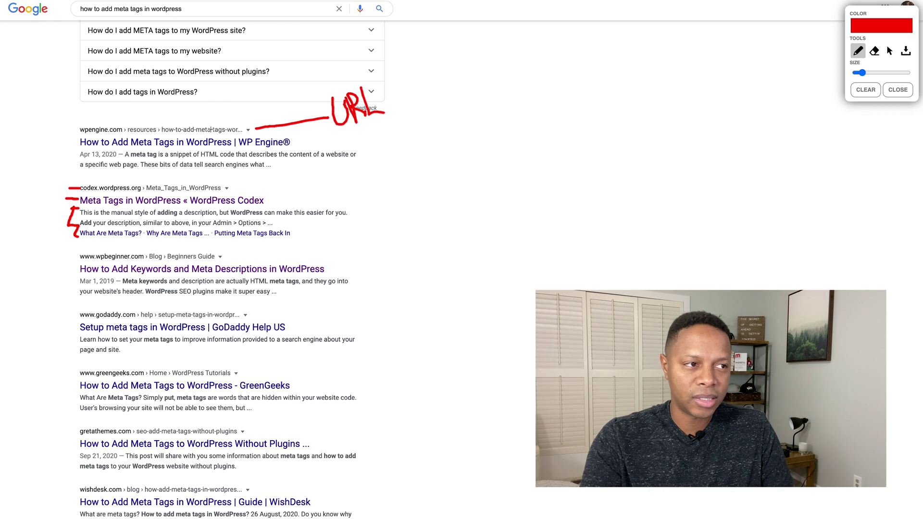
mouse_move(71, 124)
left_mouse_down()
mouse_move(144, 185)
mouse_move(312, 166)
mouse_move(56, 129)
left_mouse_up()
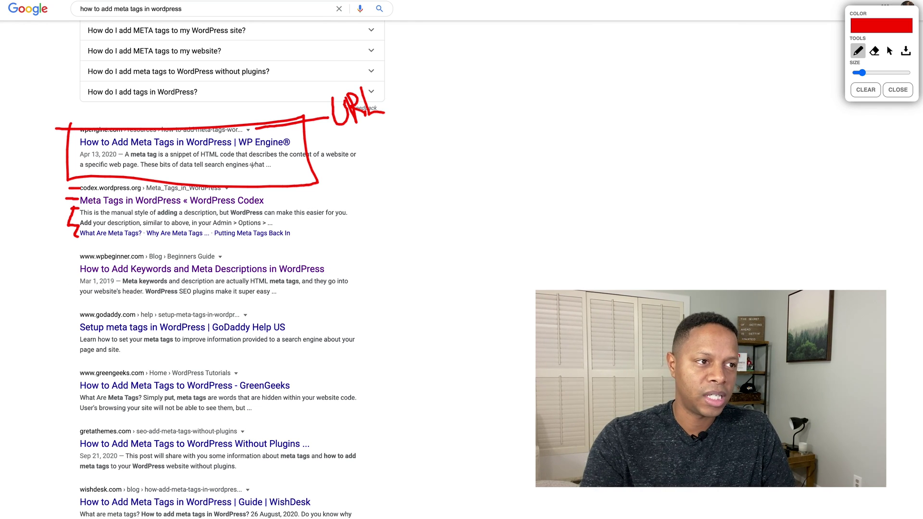
mouse_move(291, 141)
left_mouse_down()
mouse_move(403, 142)
mouse_move(417, 120)
mouse_move(419, 141)
mouse_move(414, 124)
mouse_move(421, 142)
mouse_move(430, 128)
mouse_move(441, 141)
mouse_move(452, 136)
left_mouse_up()
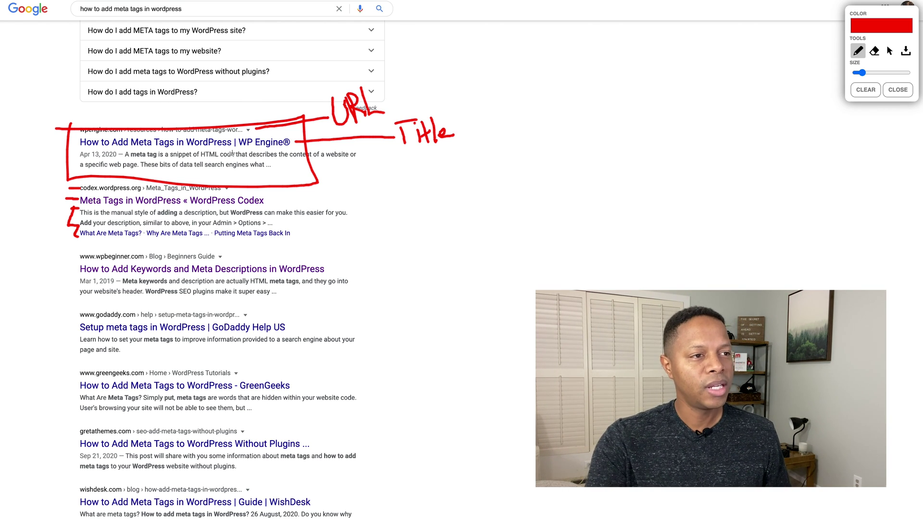
Label the WP Engine snippet 'Desc', underline 'meta tags' in the wpbeginner and GoDaddy snippets, then clear everything.
mouse_move(330, 152)
left_mouse_down()
mouse_move(375, 152)
mouse_move(374, 171)
mouse_move(247, 178)
left_mouse_up()
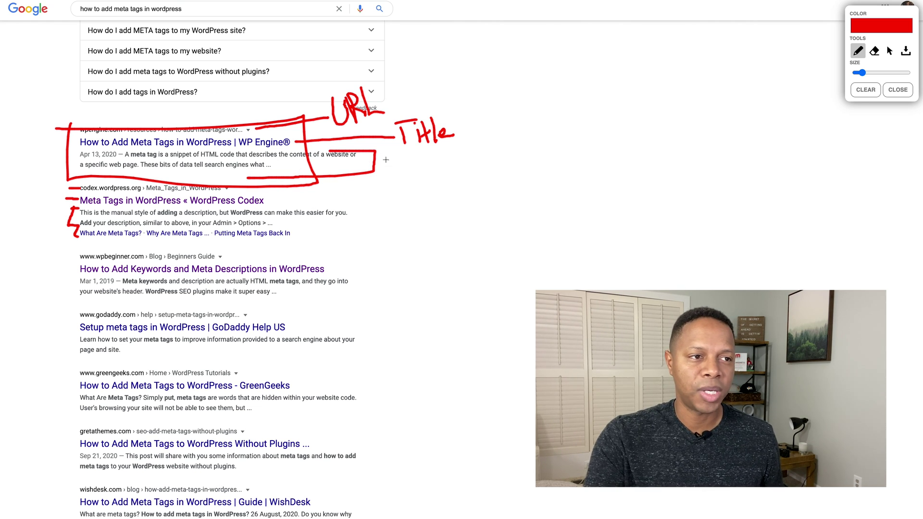
left_click_drag(375, 162, 494, 170)
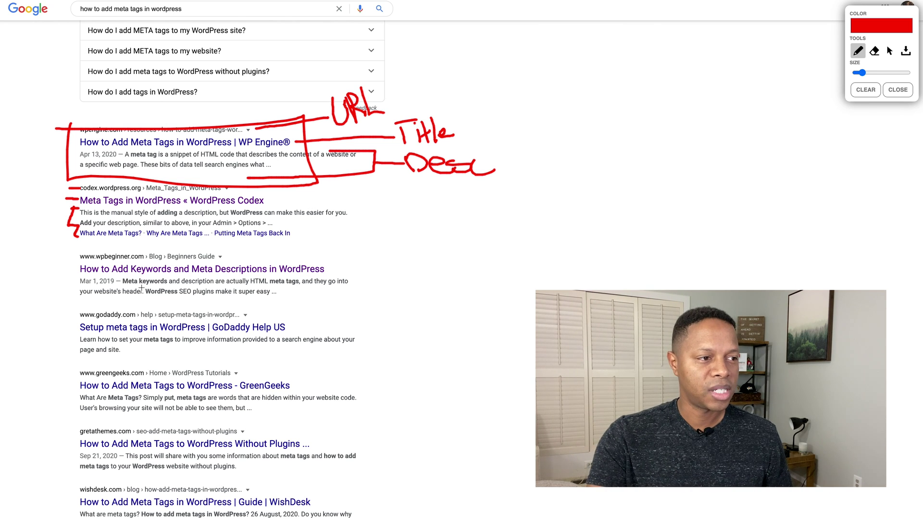
mouse_move(121, 286)
left_mouse_down()
mouse_move(167, 284)
mouse_move(177, 295)
left_mouse_up()
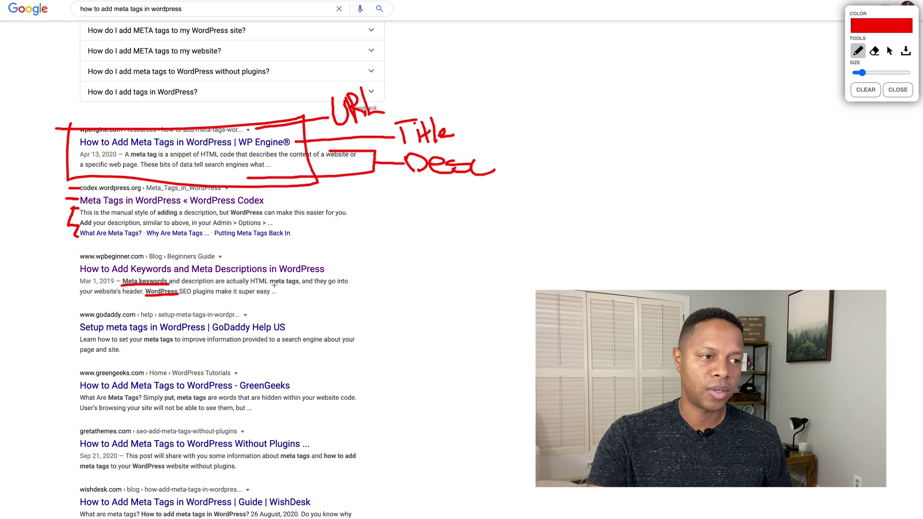
left_click_drag(269, 285, 301, 284)
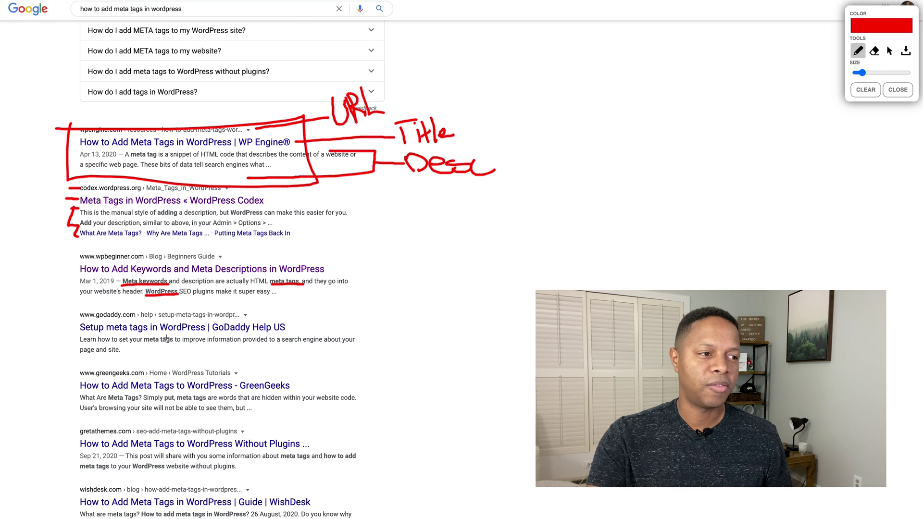
mouse_move(143, 338)
left_mouse_down()
mouse_move(171, 345)
mouse_move(177, 335)
mouse_move(140, 334)
left_mouse_up()
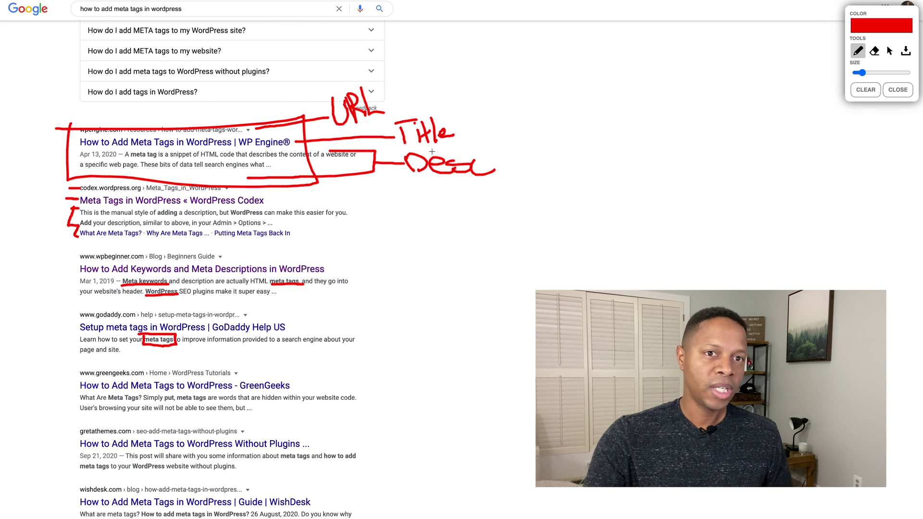
left_click(865, 90)
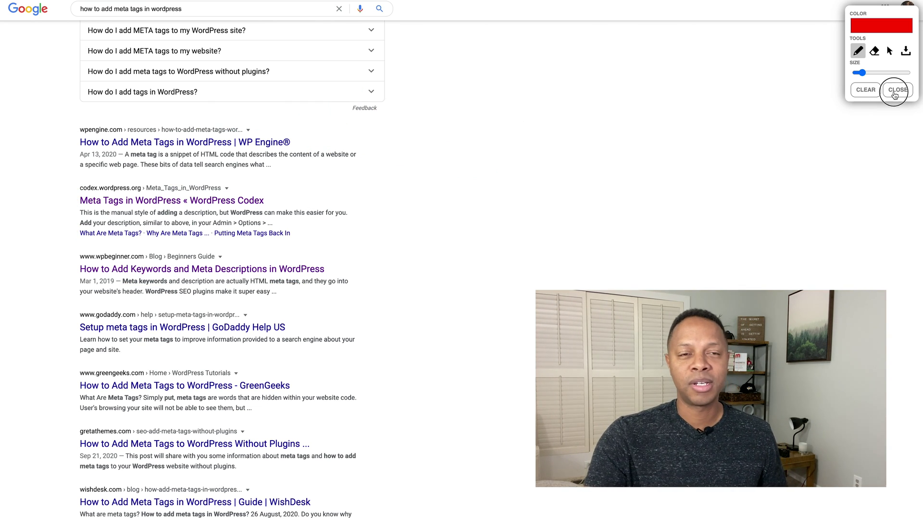
Put away the annotation tools and highlight the SEO Starter Guide page title.
left_click(895, 92)
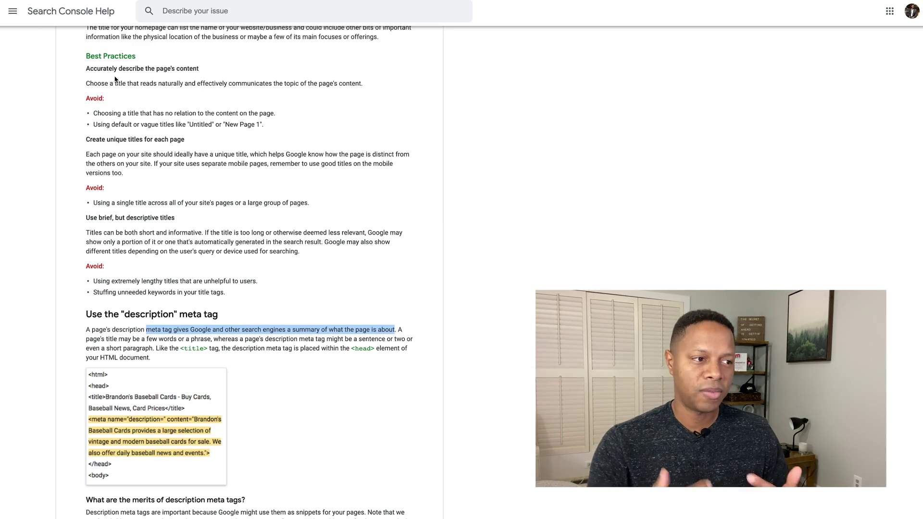
scroll(116, 79, "up", 20)
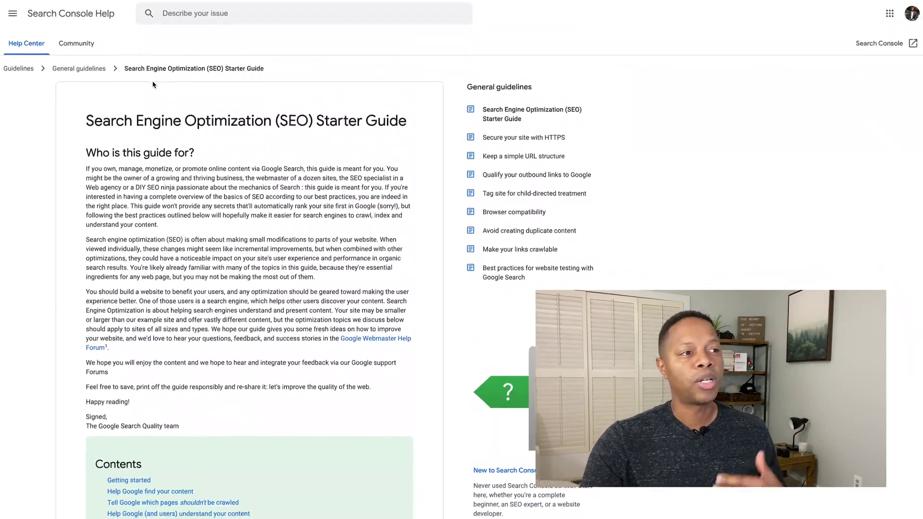
left_click_drag(82, 118, 437, 128)
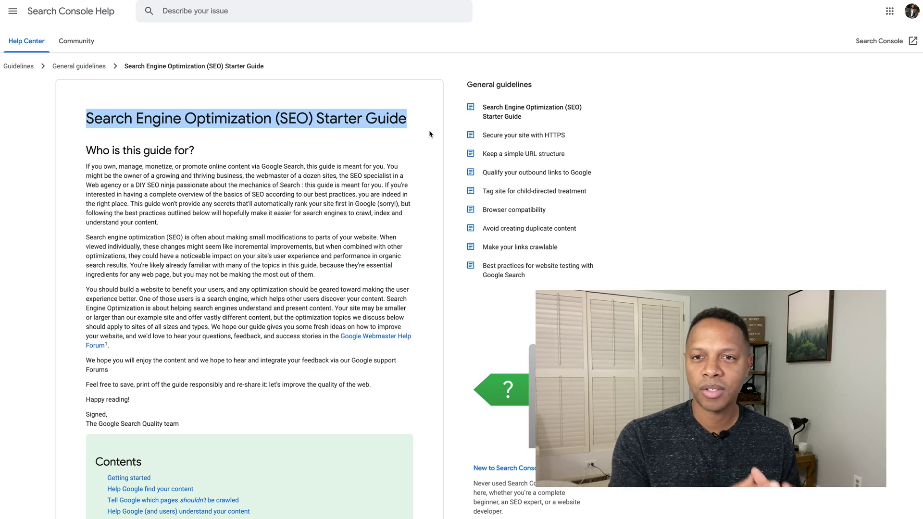
Scroll to 'Use the description meta tag' and highlight its definition sentence.
scroll(429, 135, "down", 15)
scroll(429, 134, "down", 18)
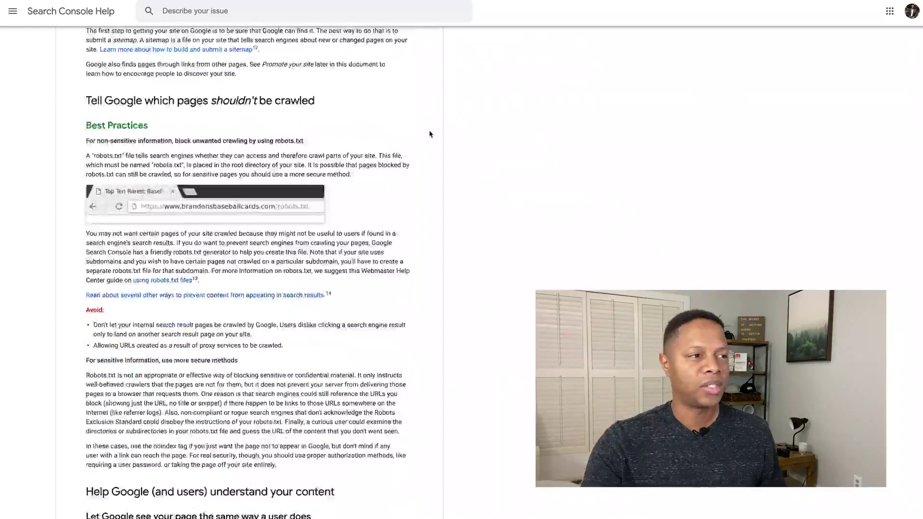
scroll(429, 134, "down", 18)
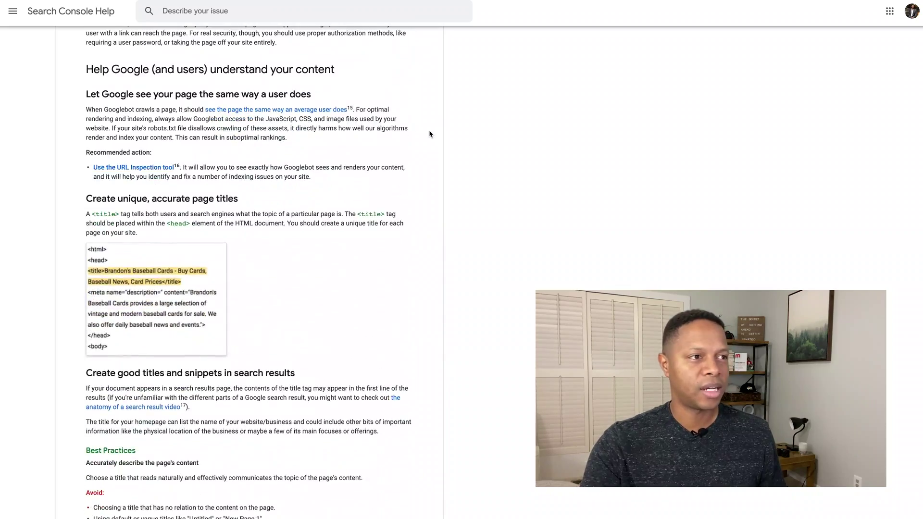
scroll(429, 134, "down", 5)
scroll(429, 134, "up", 3)
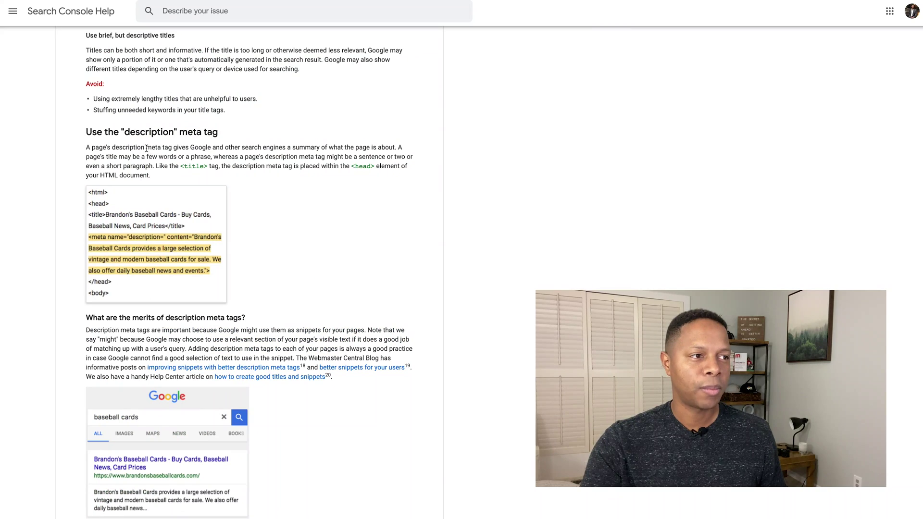
left_click_drag(146, 147, 242, 148)
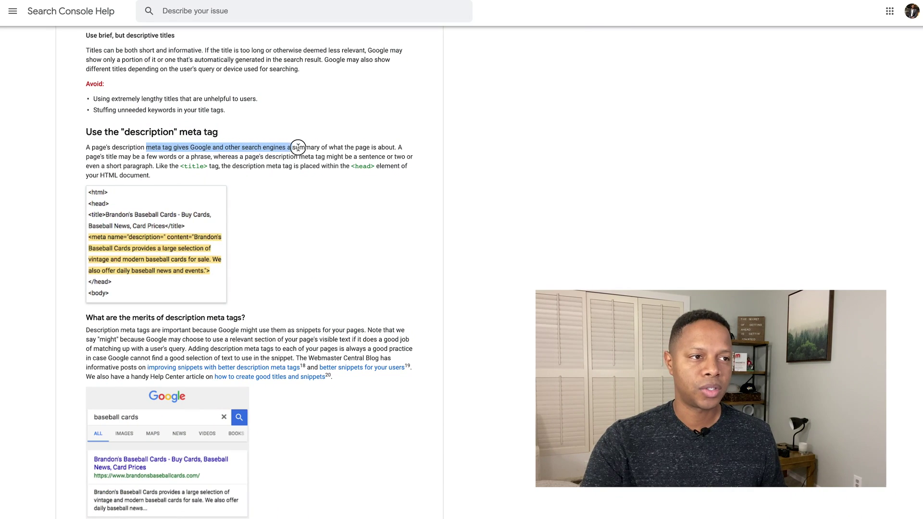
left_click_drag(302, 148, 395, 145)
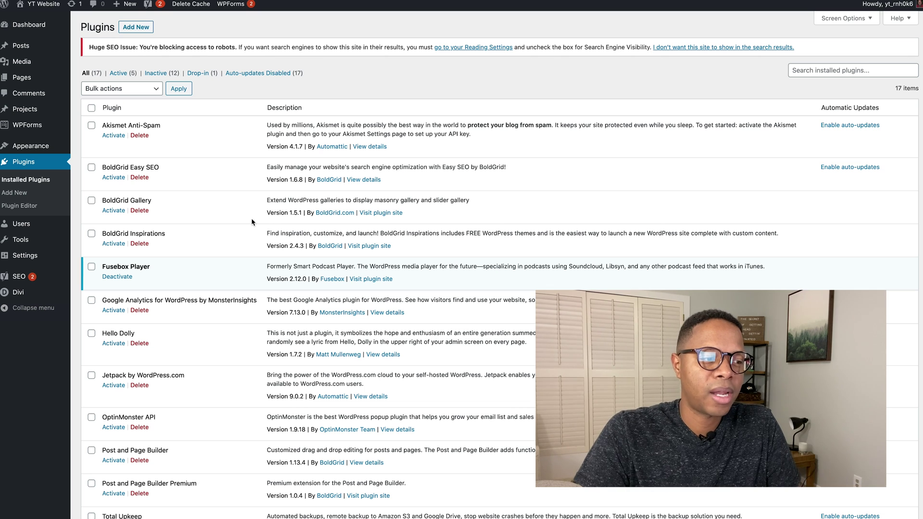
Go to Plugins > Add New and search the plugin directory for 'yoast'.
left_click(137, 28)
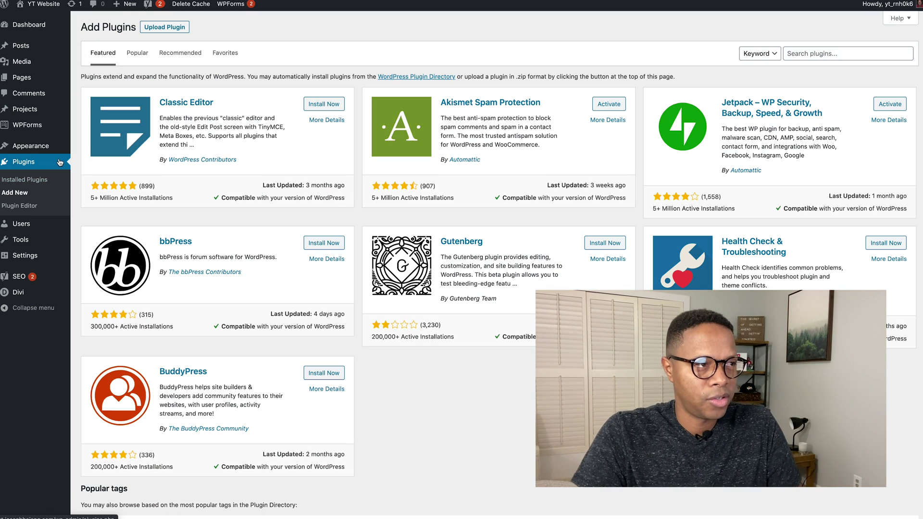
left_click(827, 56)
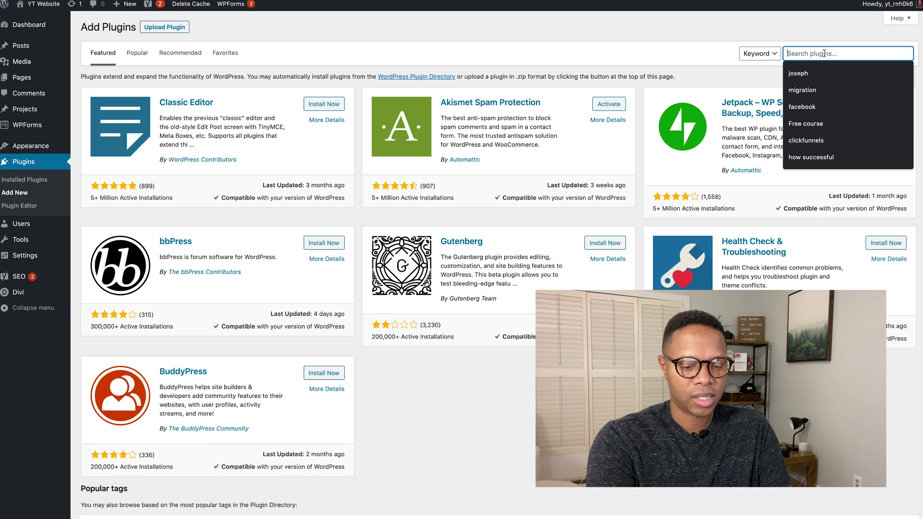
type("yoas")
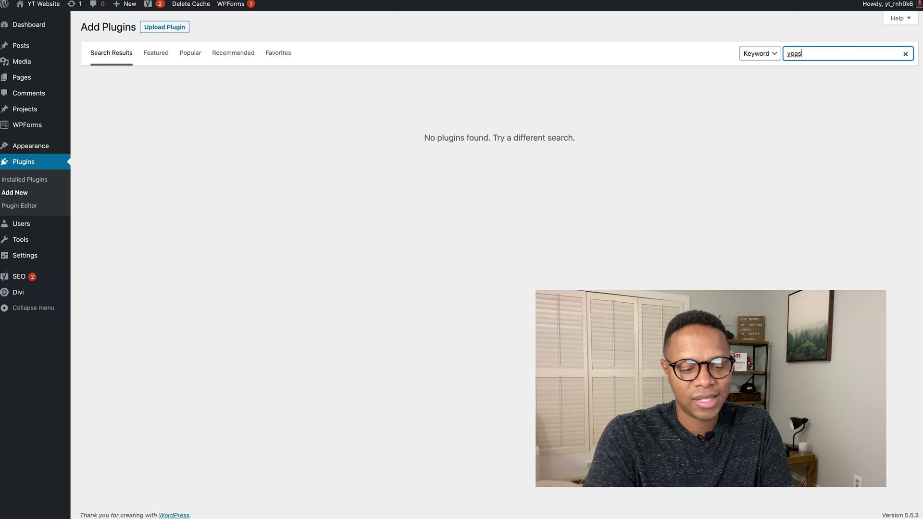
type("t")
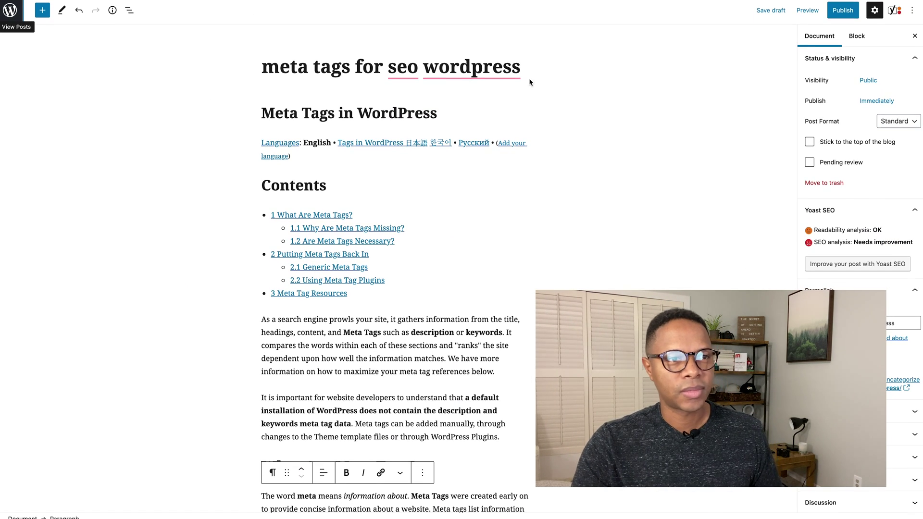
Capitalise the post title to read 'Meta Tags for SEO WordPress'.
left_click(396, 91)
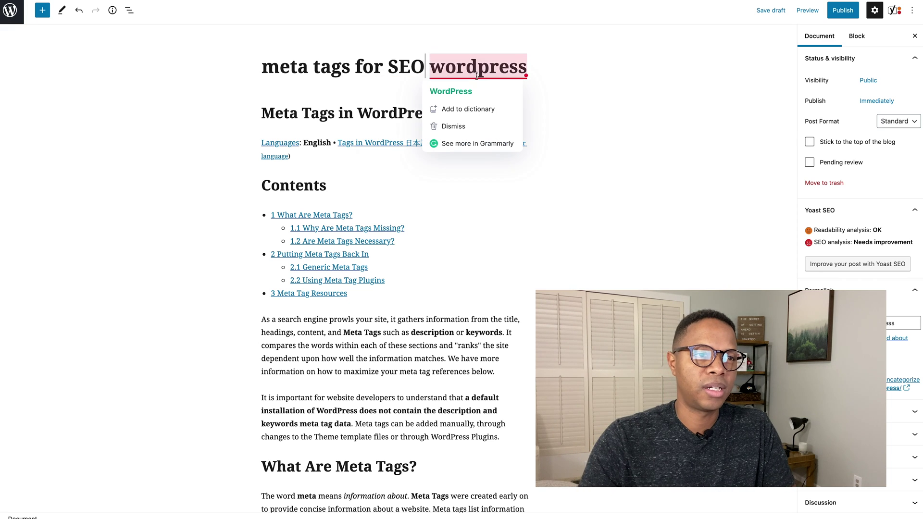
left_click(459, 94)
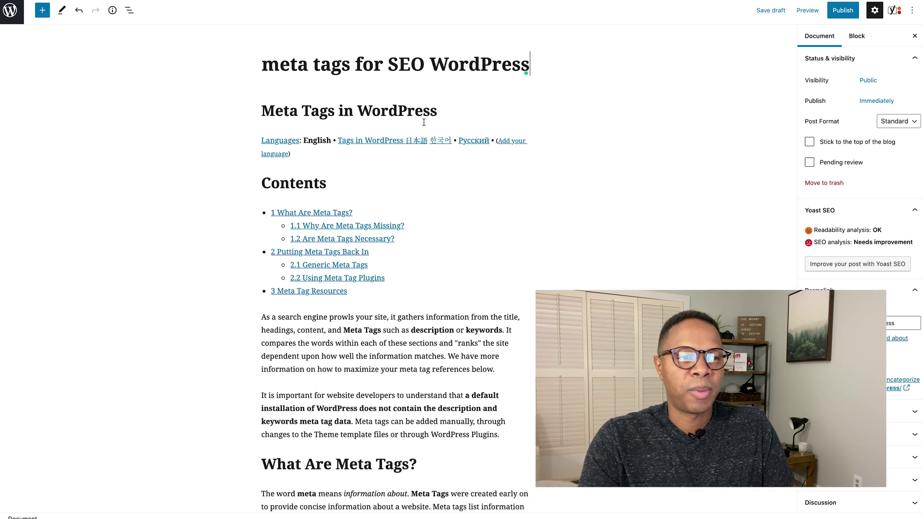
scroll(423, 122, "down", 10)
scroll(423, 122, "down", 3)
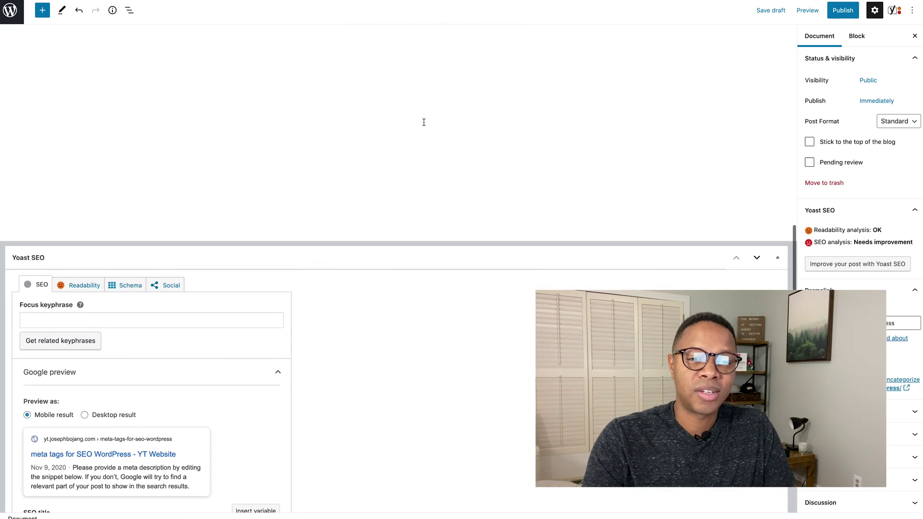
scroll(423, 123, "up", 10)
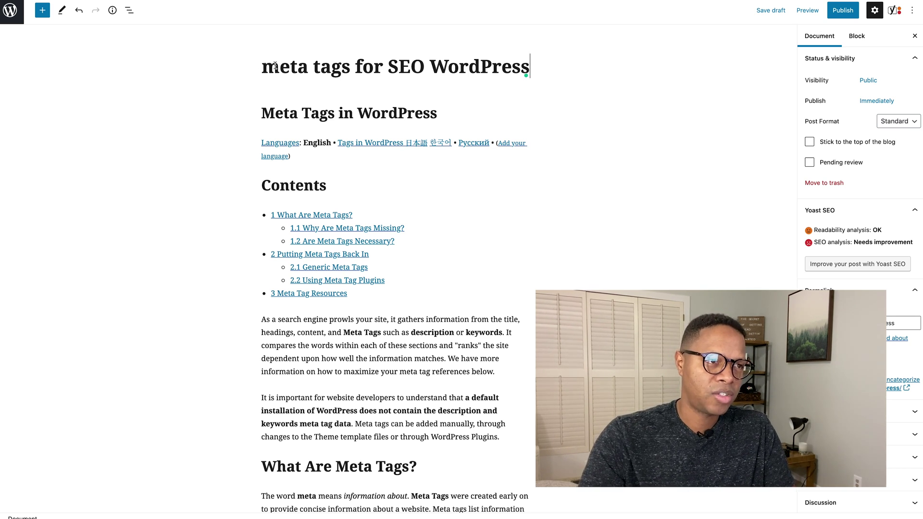
left_click_drag(280, 67, 240, 68)
type("M")
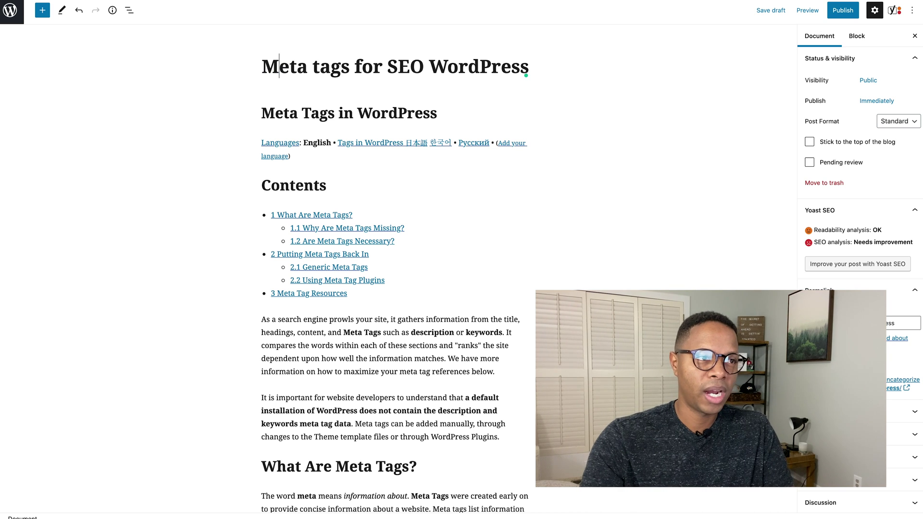
left_click(318, 65)
key("BackSpace")
type("T")
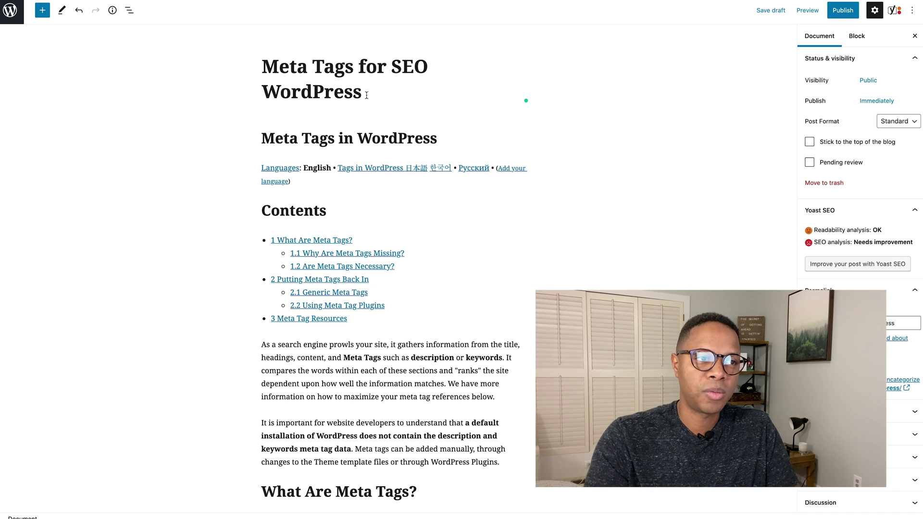
Append ' Website' to the end of the post title.
left_click_drag(370, 93, 251, 68)
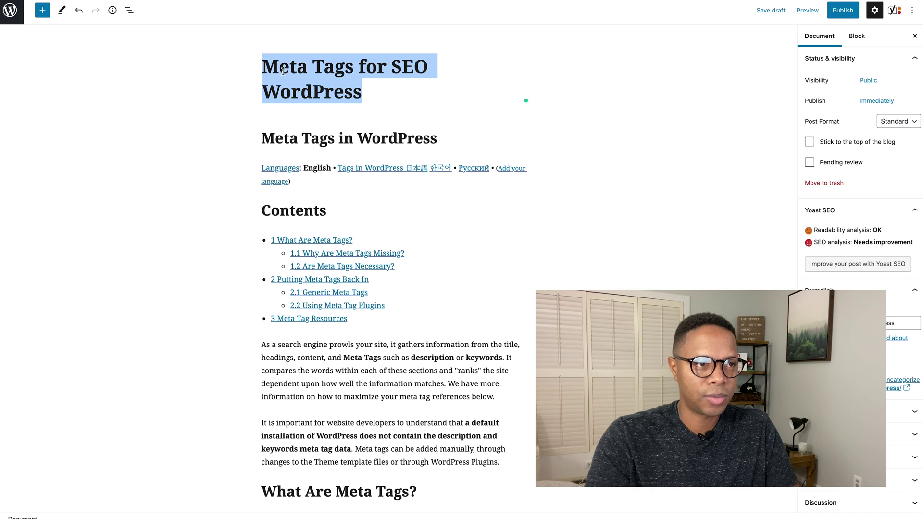
scroll(201, 102, "down", 10)
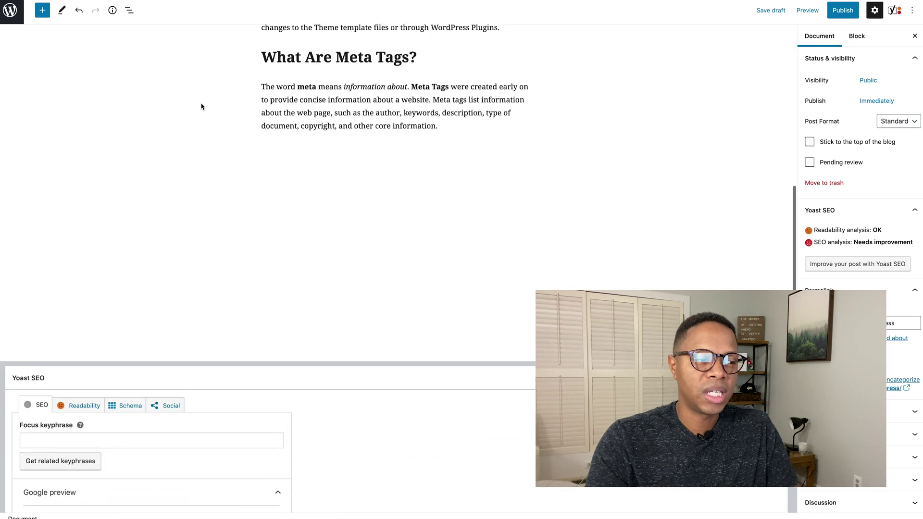
scroll(200, 101, "down", 3)
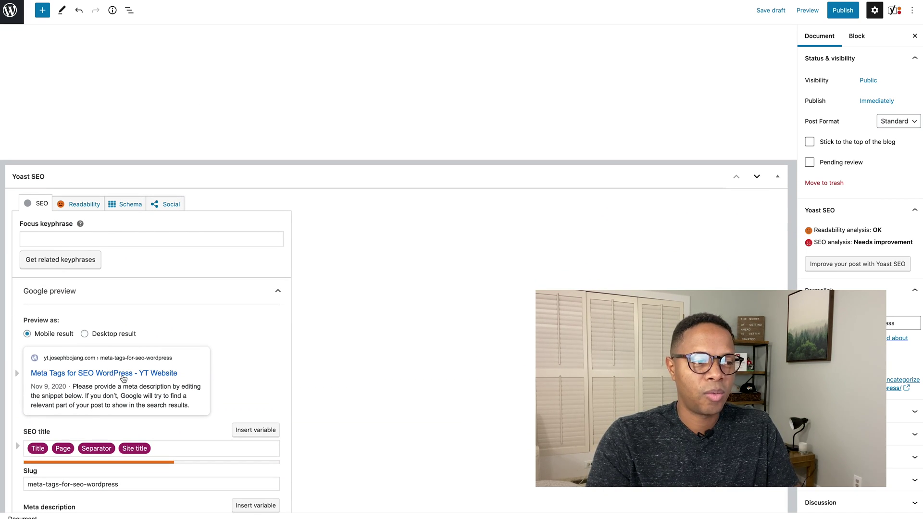
scroll(304, 346, "up", 15)
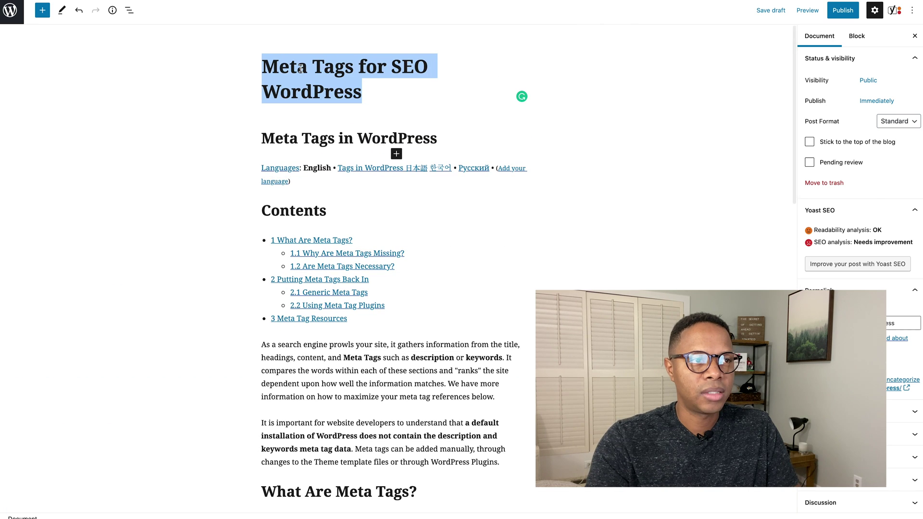
left_click(385, 87)
type("W")
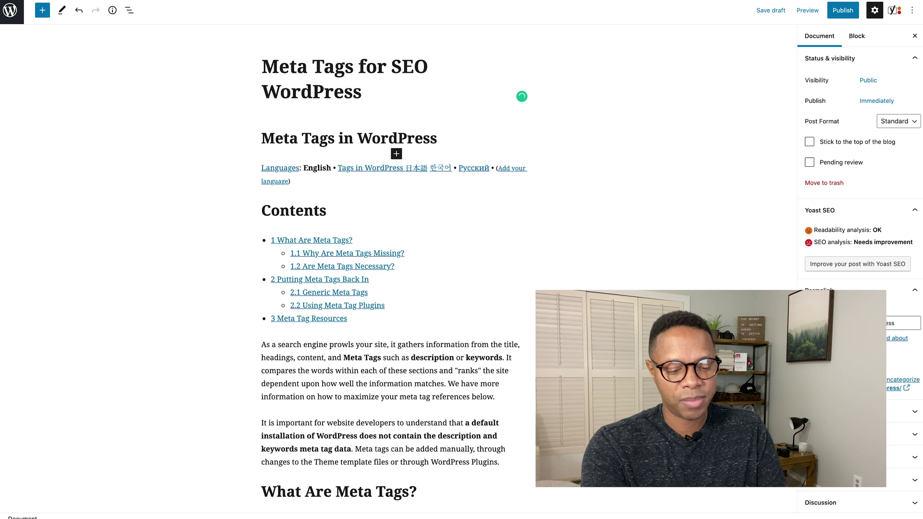
type("ebsite")
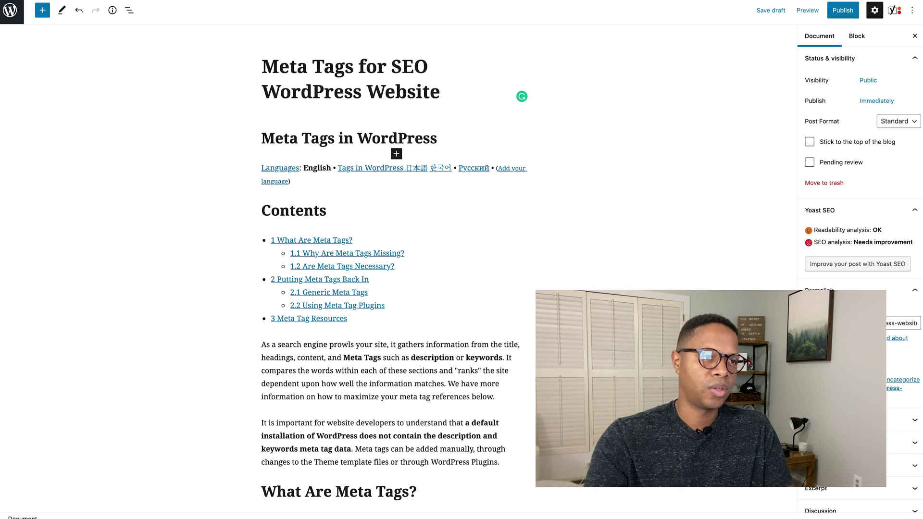
scroll(394, 269, "down", 2)
left_click(513, 199)
scroll(490, 200, "down", 5)
scroll(176, 360, "down", 7)
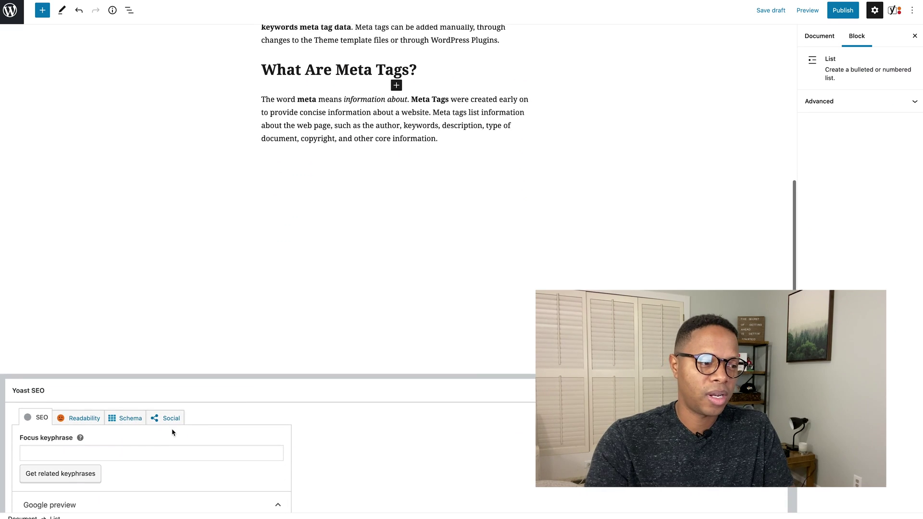
scroll(172, 432, "down", 1)
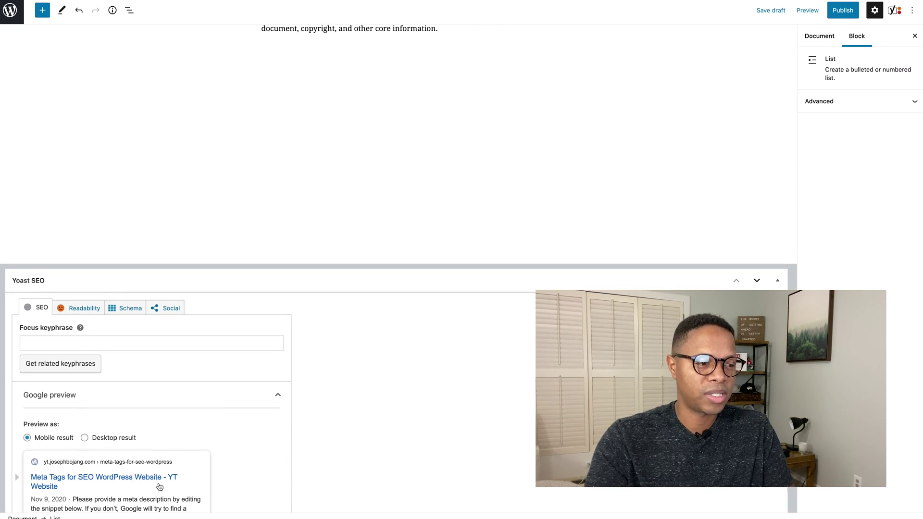
scroll(197, 459, "up", 2)
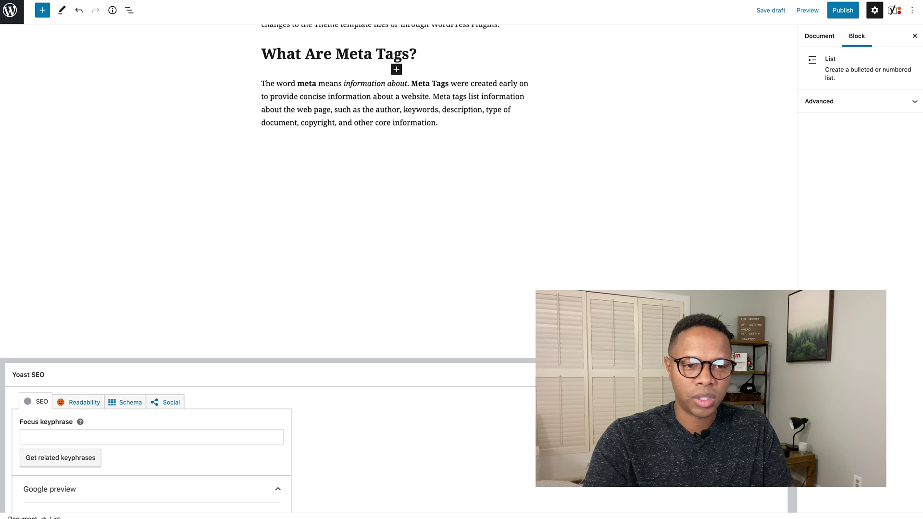
scroll(15, 492, "up", 2)
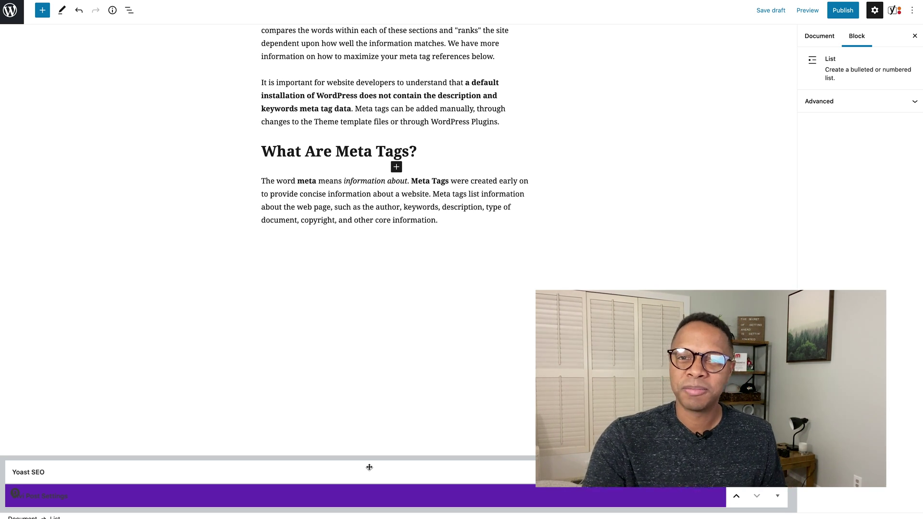
left_click(15, 492)
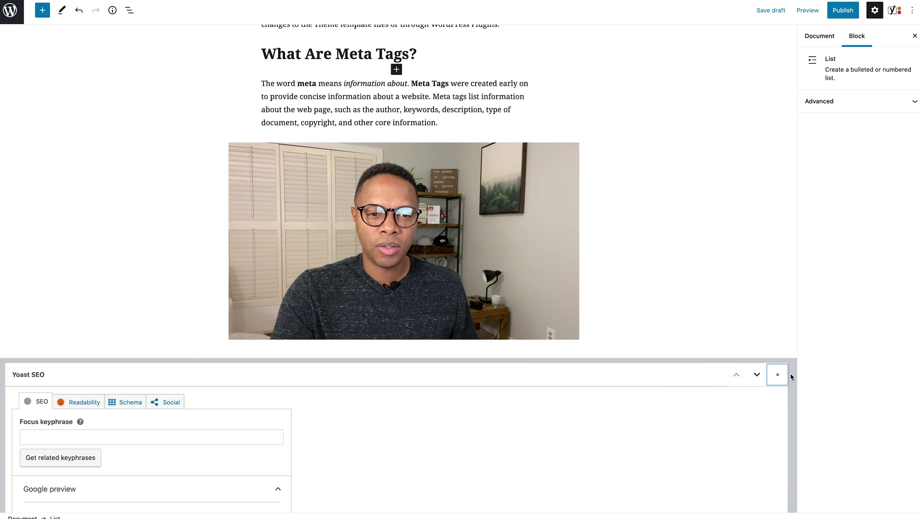
left_click(777, 374)
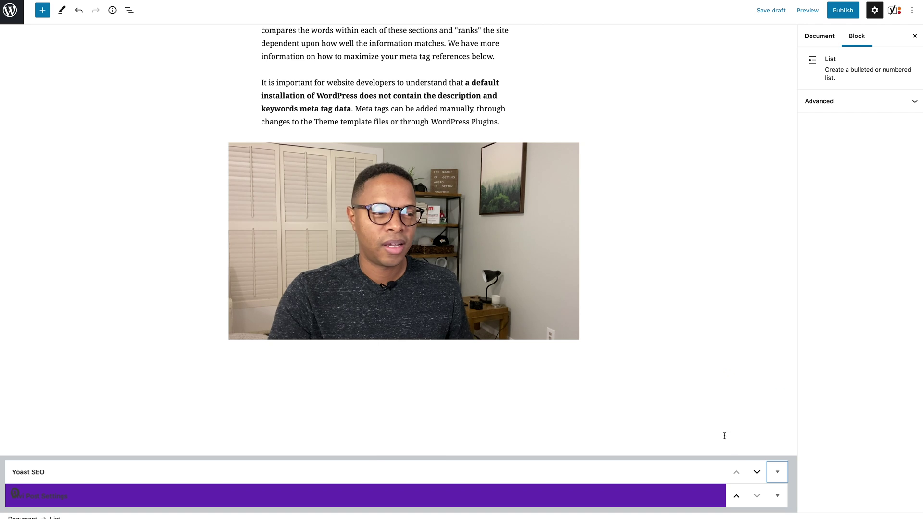
left_click(777, 471)
scroll(613, 356, "down", 6)
scroll(613, 356, "down", 1)
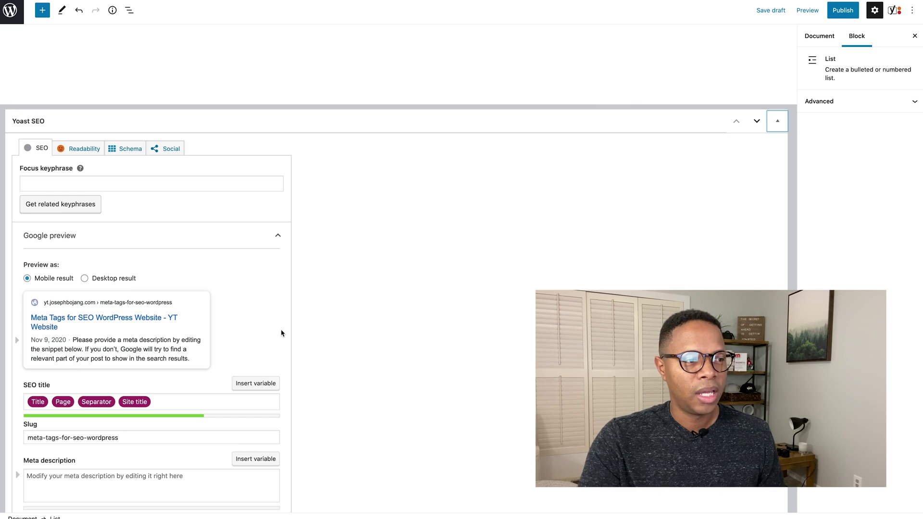
scroll(282, 332, "up", 15)
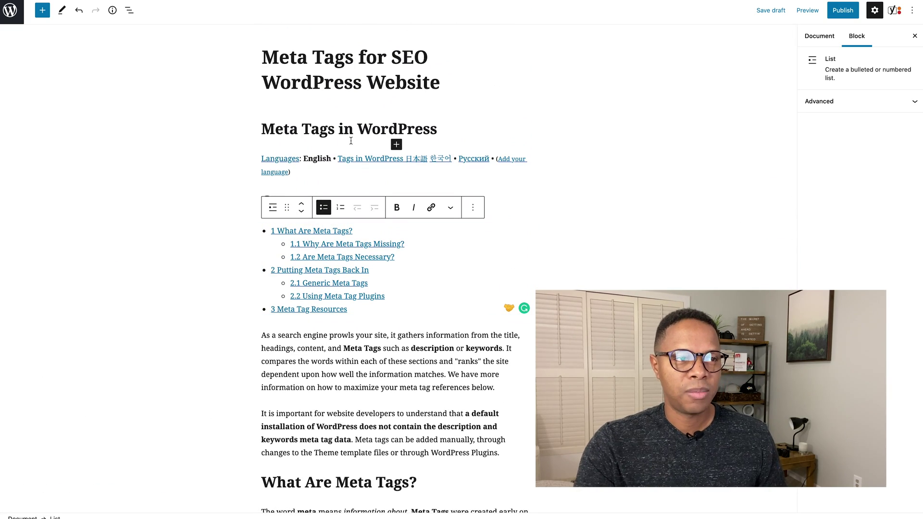
scroll(348, 144, "down", 5)
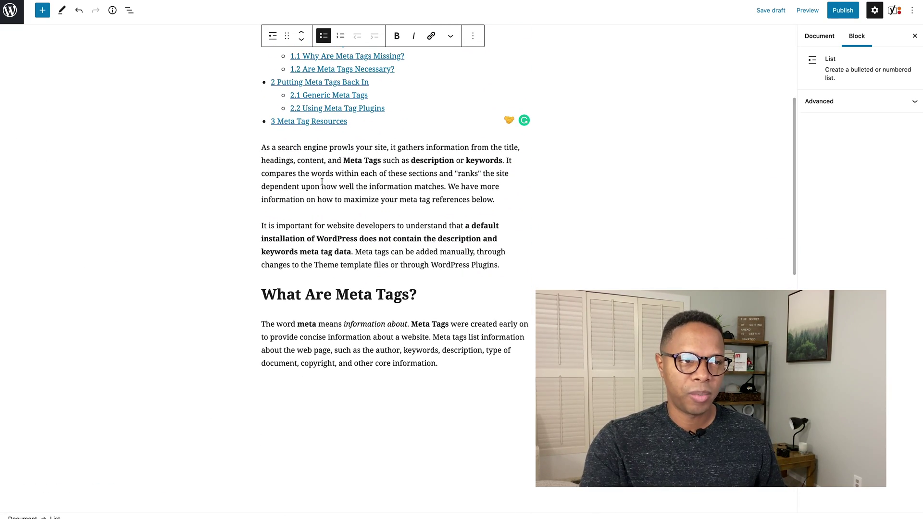
scroll(351, 182, "down", 15)
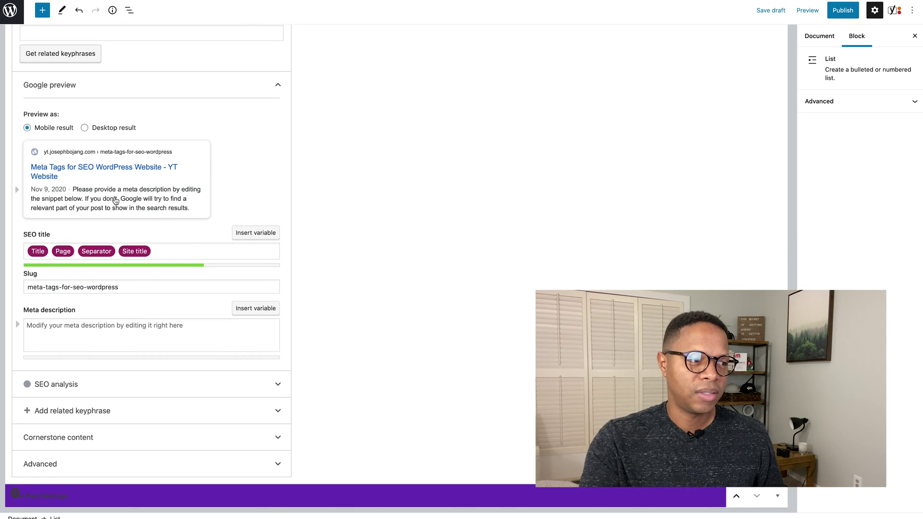
left_click(58, 332)
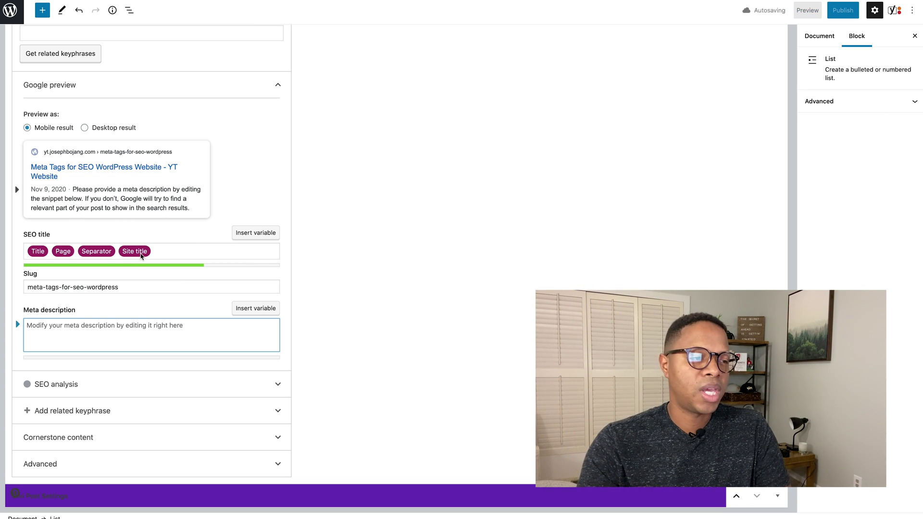
Replace the default Yoast SEO title variables with 'How To Add Meta Tags To Your Website'.
left_click_drag(164, 251, 89, 238)
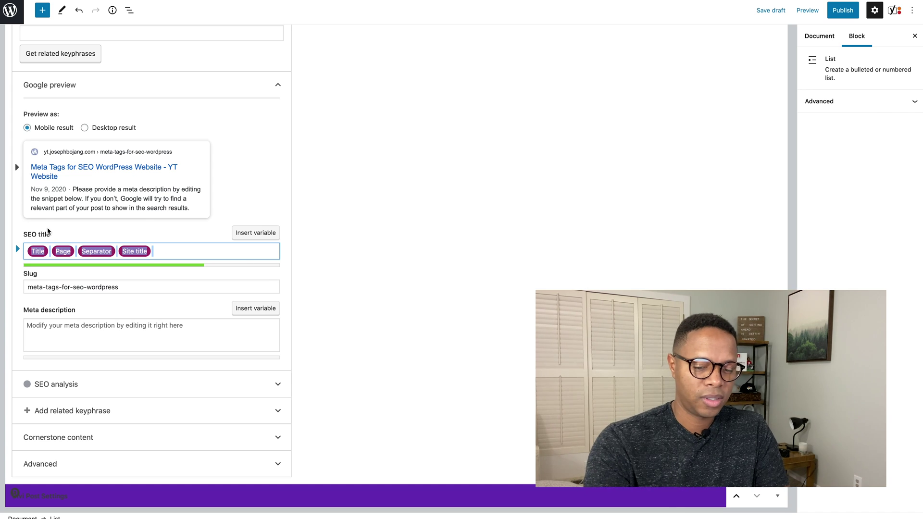
key("BackSpace")
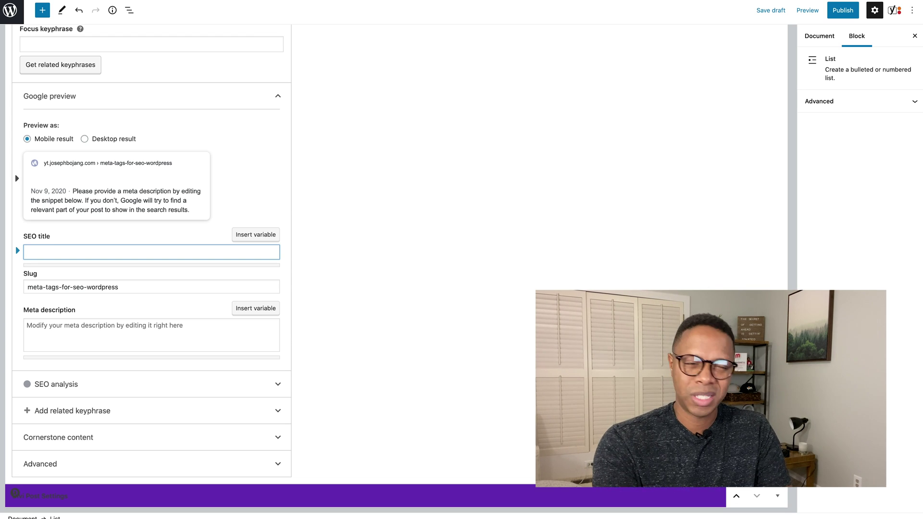
type("How To Add M")
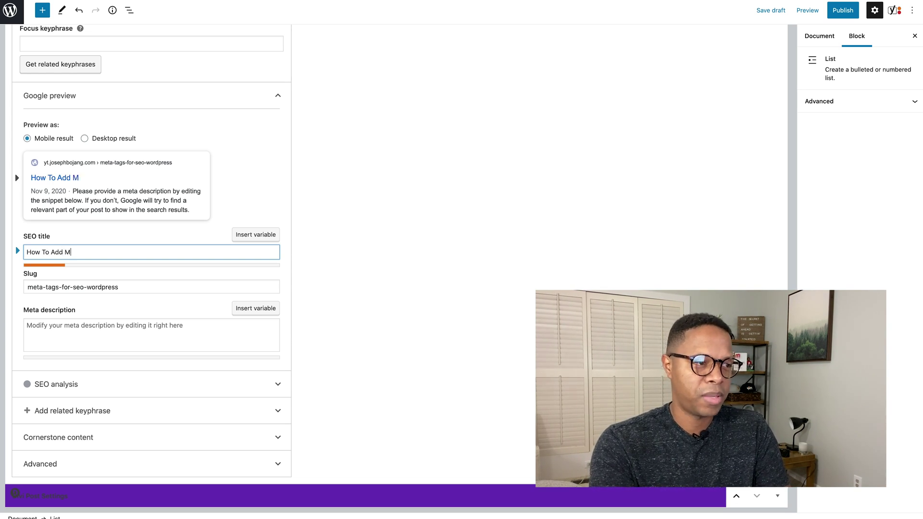
type("eta Tags To")
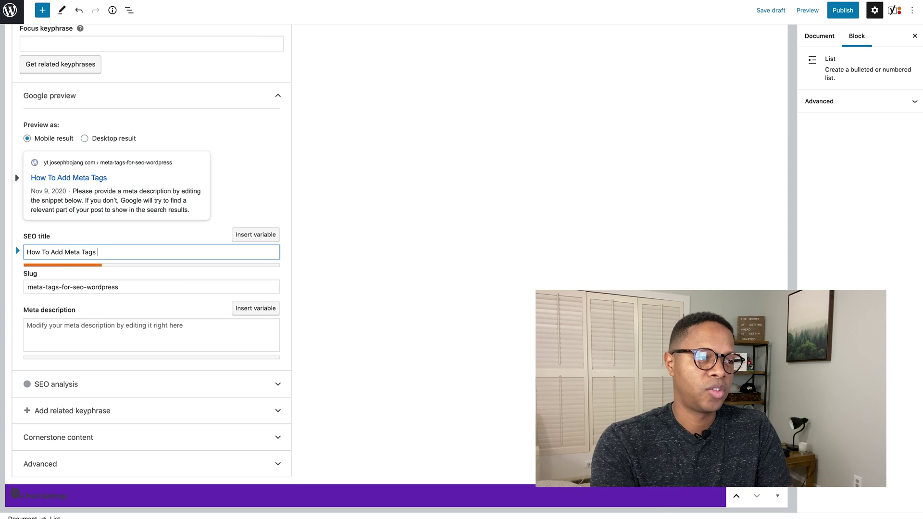
type(" Your Website")
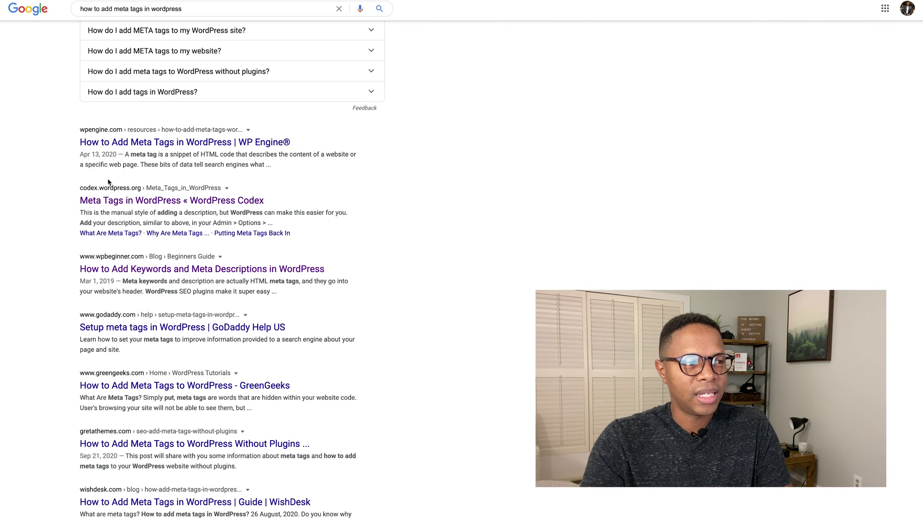
Highlight the WordPress Codex, Plugins and WishDesk result titles to show their site-name endings.
left_click_drag(286, 205, 77, 204)
scroll(246, 245, "down", 3)
left_click(309, 329)
left_click_drag(309, 329, 302, 330)
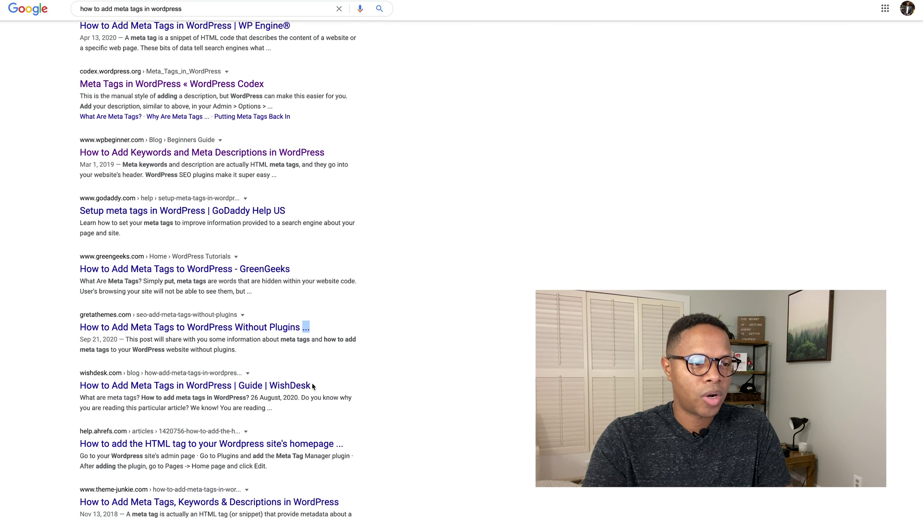
left_click_drag(321, 388, 80, 389)
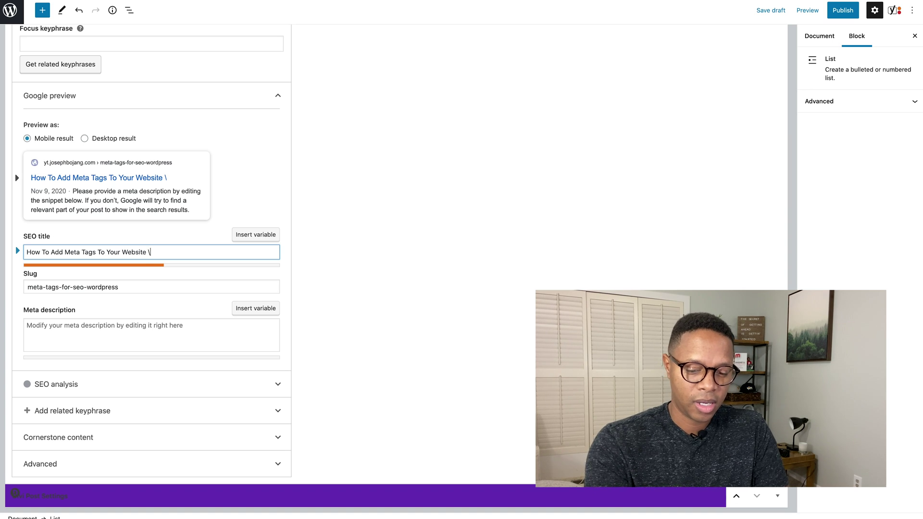
Append a dash and the author's name to the Yoast SEO title.
type("Joseph Bojang")
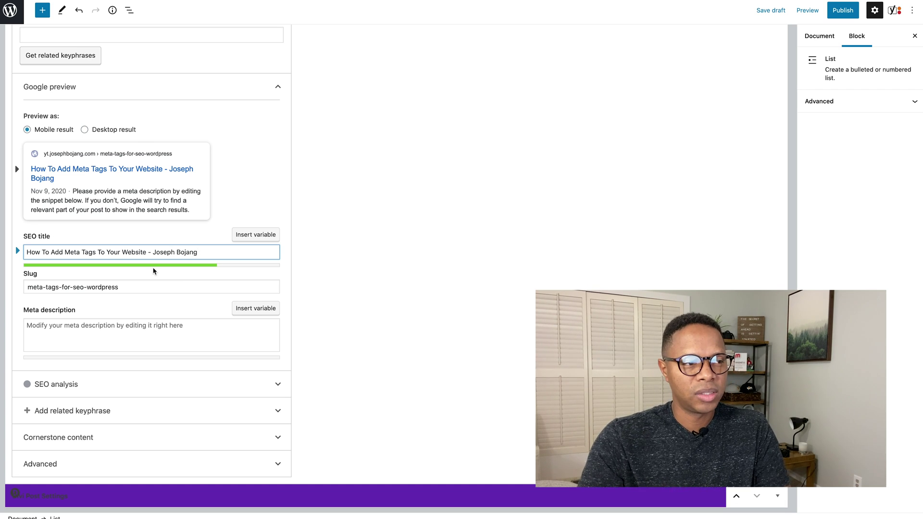
left_click(170, 336)
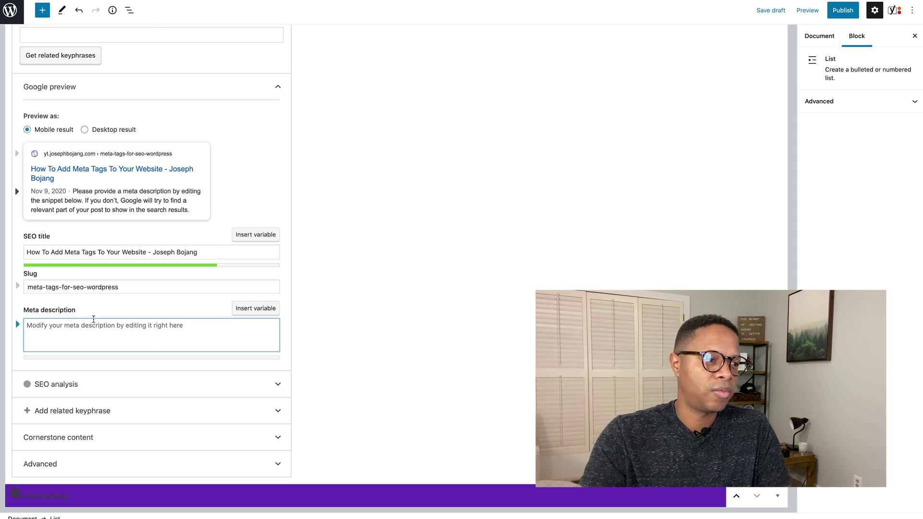
Type filler text beginning 'This is just soem text' into the Yoast meta description.
type("Th")
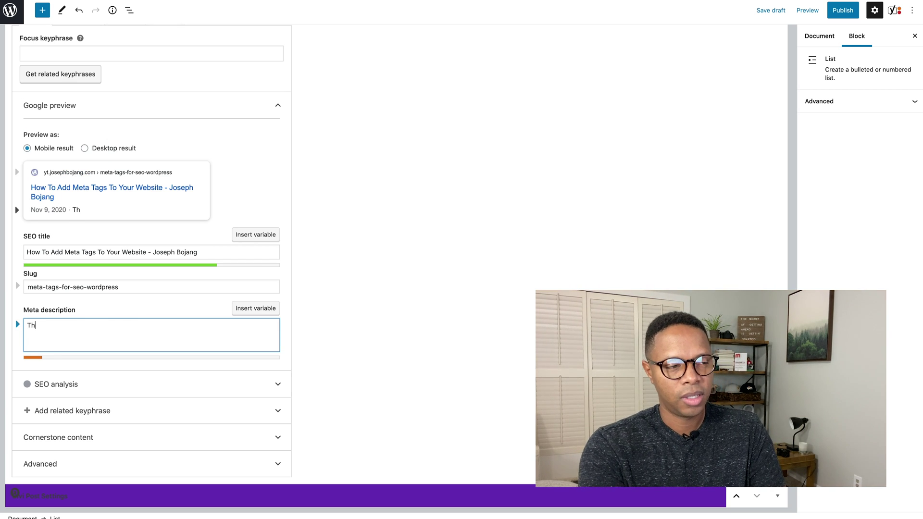
type("is is just soem text addfado fadf a'df")
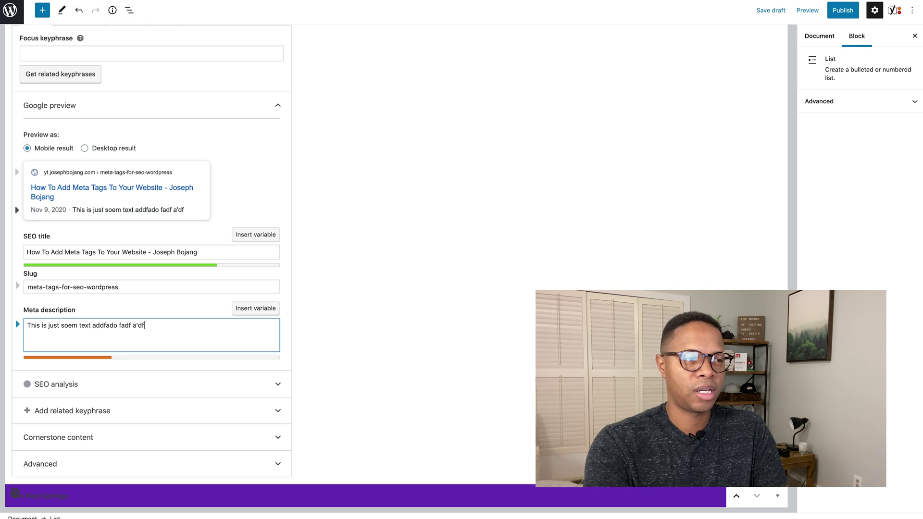
type("adjf adslfj adsfl asdfadsf adsf adfa")
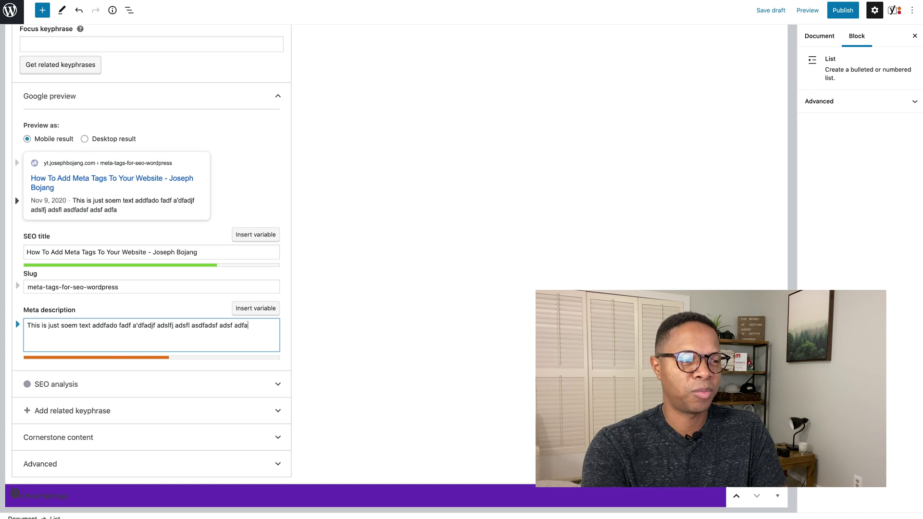
type("dfadfadfadf adf adf adf")
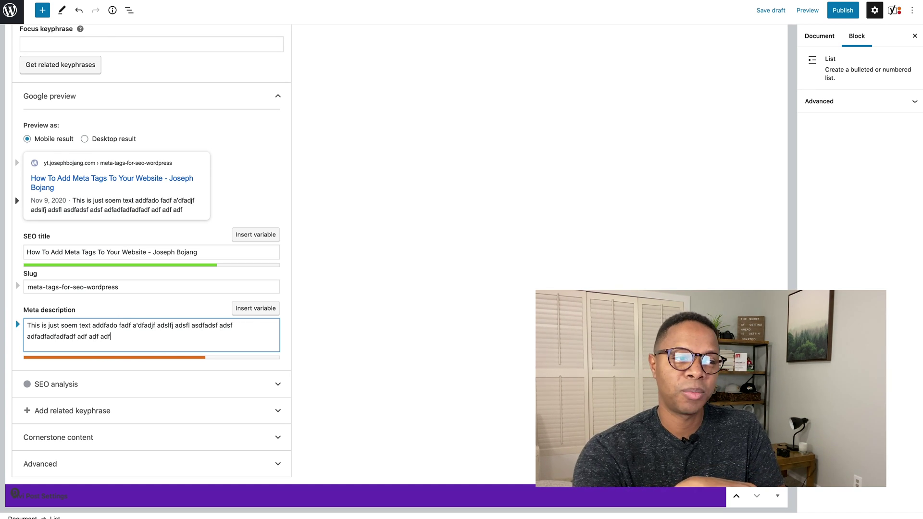
type("ad fadf adf a")
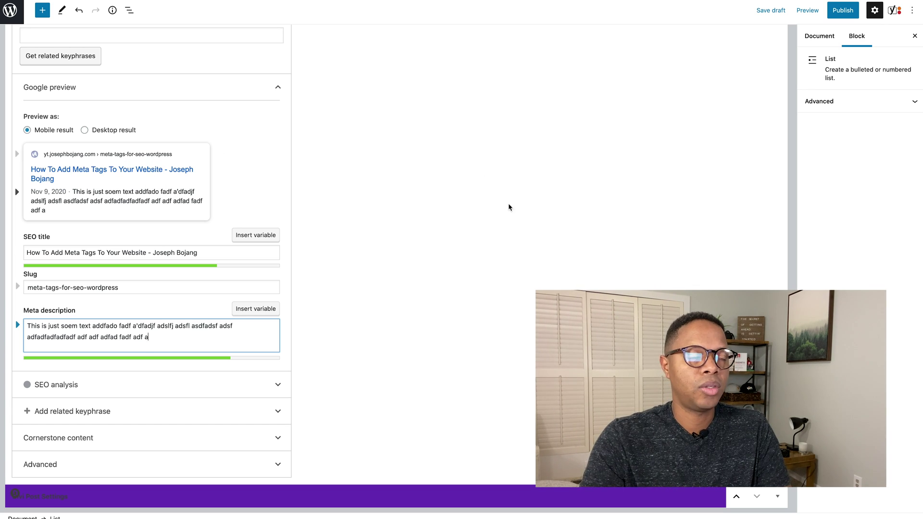
scroll(509, 206, "up", 15)
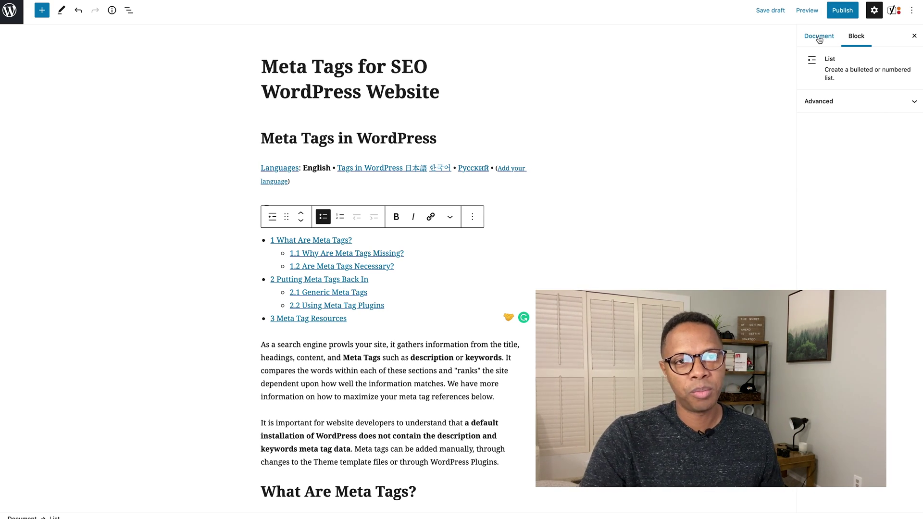
Show the Document settings, select the slug meta-tags-for-seo-wordpress-website, and open the permalinks guide.
left_click(839, 44)
scroll(811, 180, "down", 1)
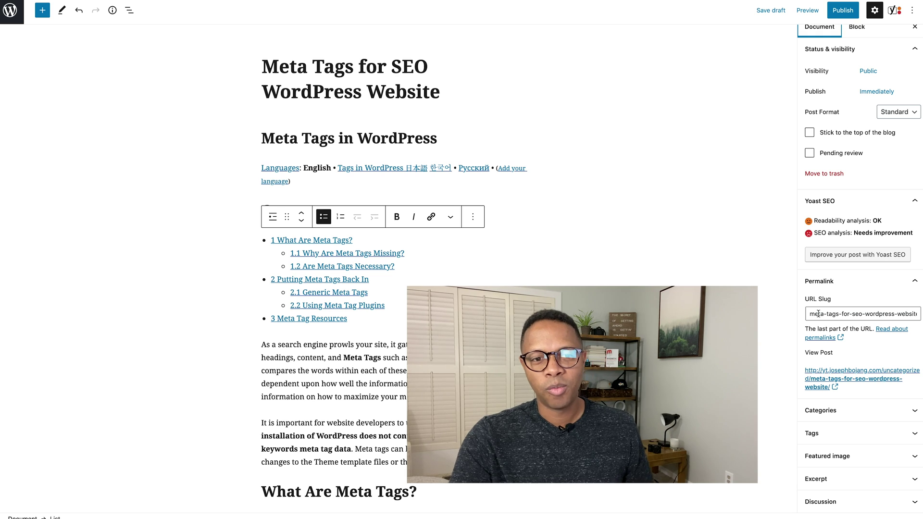
left_click_drag(809, 313, 918, 313)
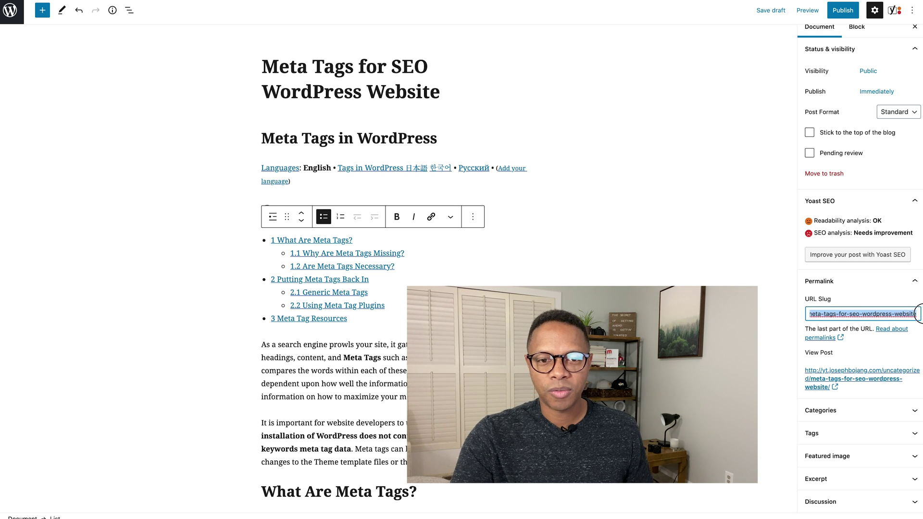
left_click(824, 338)
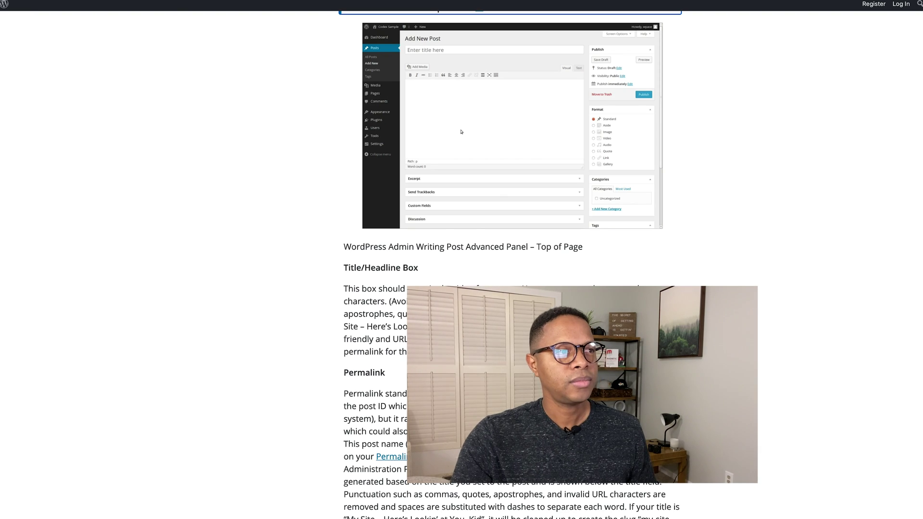
key("super+w")
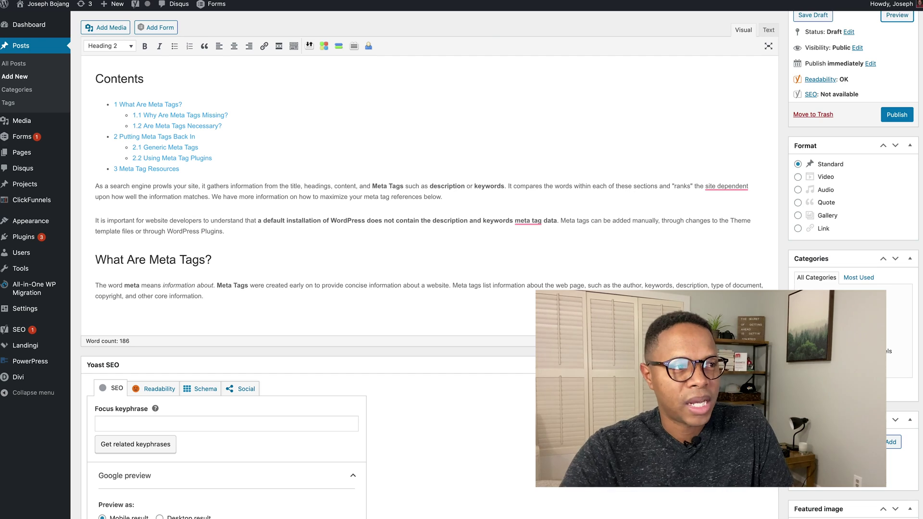
scroll(617, 183, "up", 3)
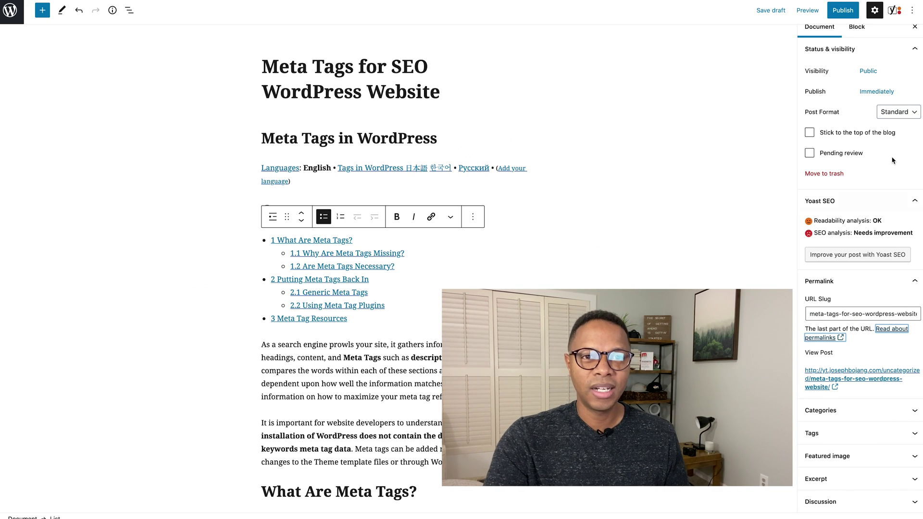
Return to the Document settings and collapse the Permalink and Yoast SEO panels.
scroll(893, 162, "up", 1)
left_click(856, 38)
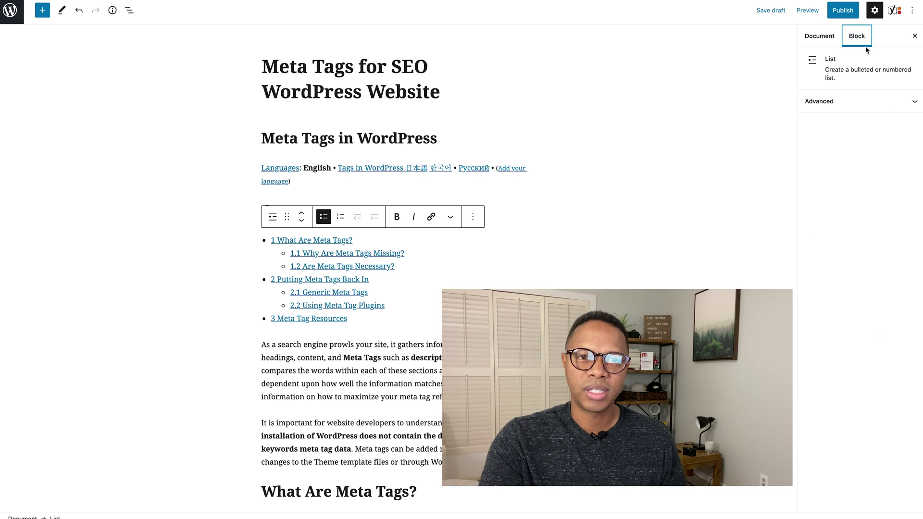
left_click(819, 37)
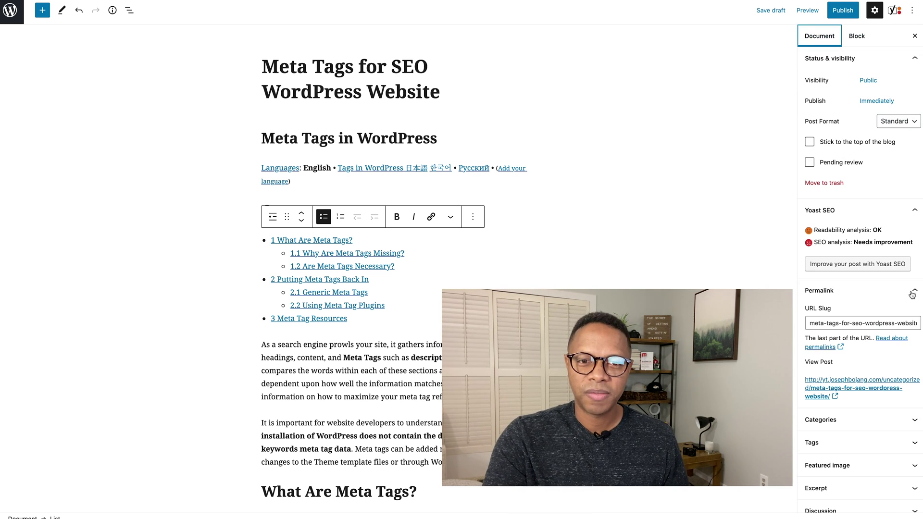
left_click(910, 290)
left_click(914, 210)
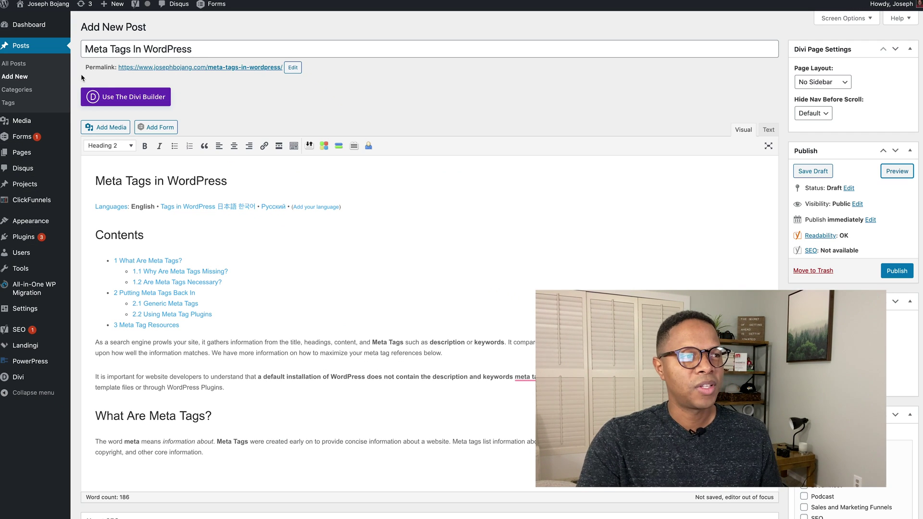
Highlight the permalink line and the 'Meta Tags In WordPress' title in the Classic editor.
left_click_drag(86, 67, 129, 70)
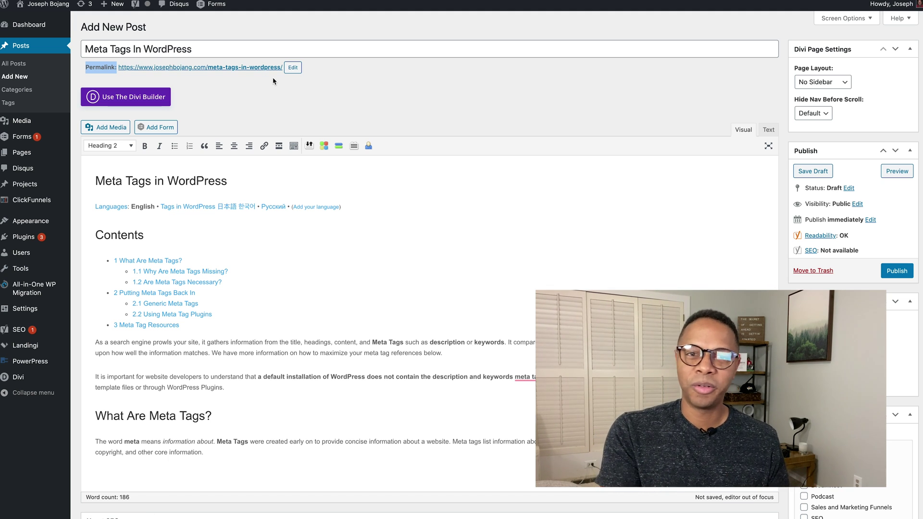
left_click_drag(205, 48, 100, 27)
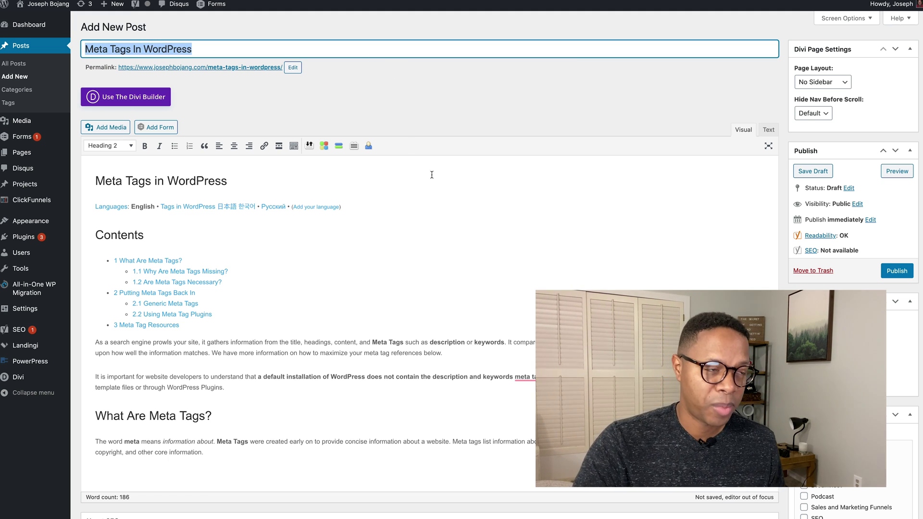
Collapse and re-expand the Yoast SEO box below the post content.
scroll(258, 192, "down", 5)
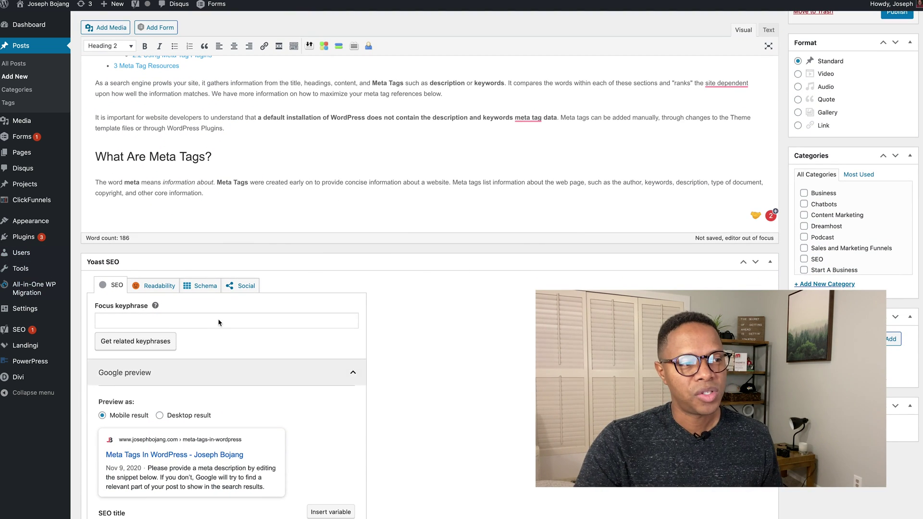
left_click(770, 261)
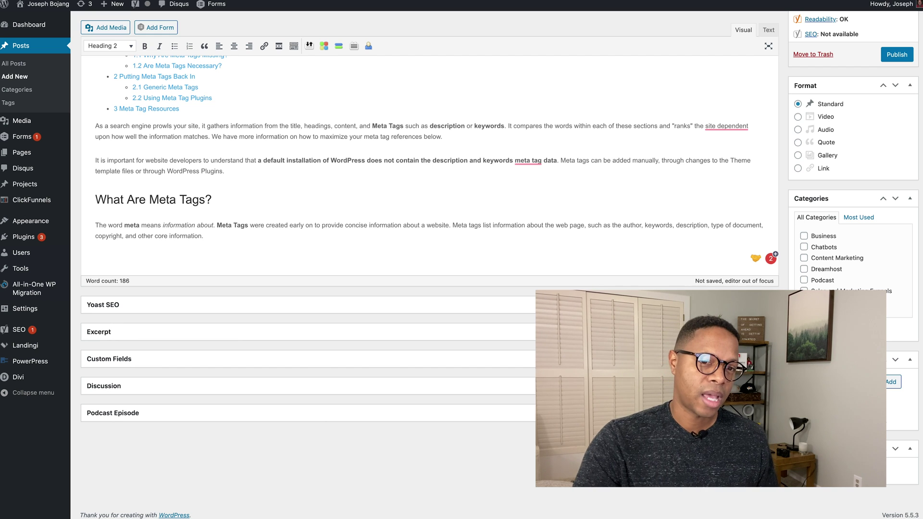
left_click(768, 305)
scroll(447, 342, "down", 4)
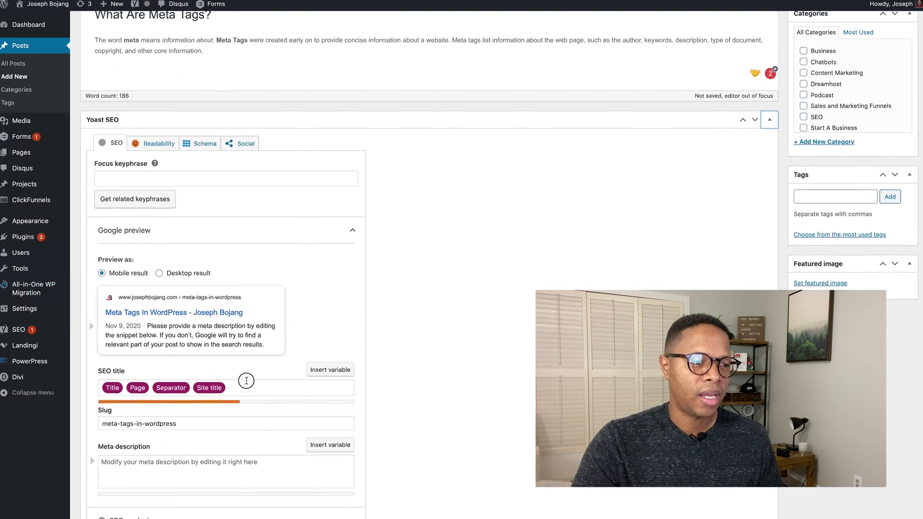
Remove the Site title variable from the SEO title and enter 'adfadf' as meta description.
left_click(245, 383)
key("Right")
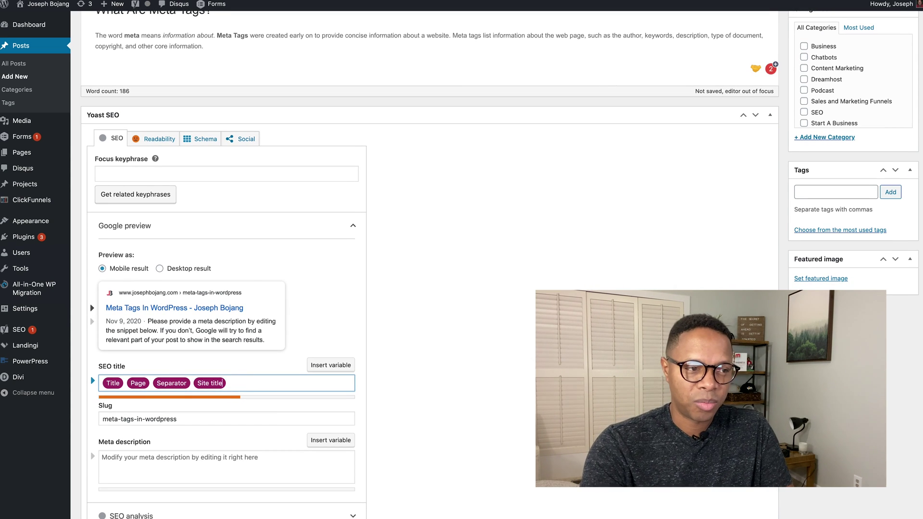
key("BackSpace")
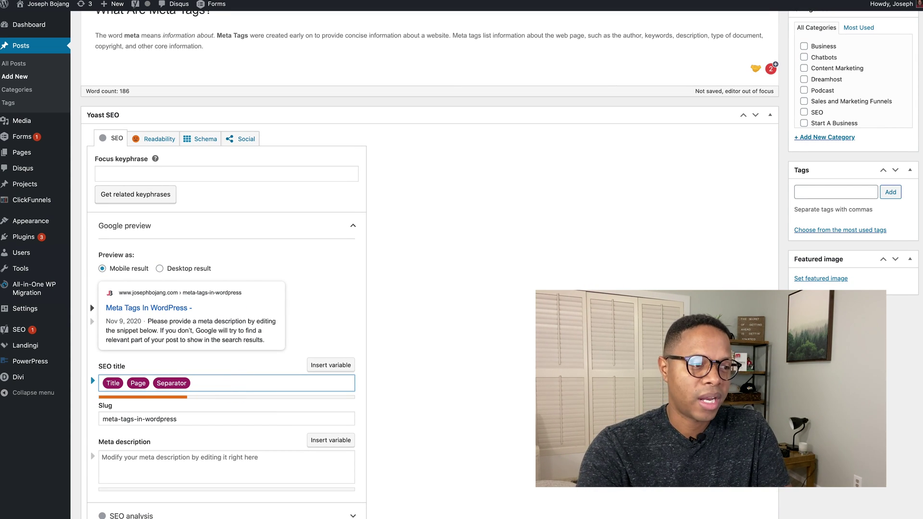
left_click(270, 456)
type("adfadf")
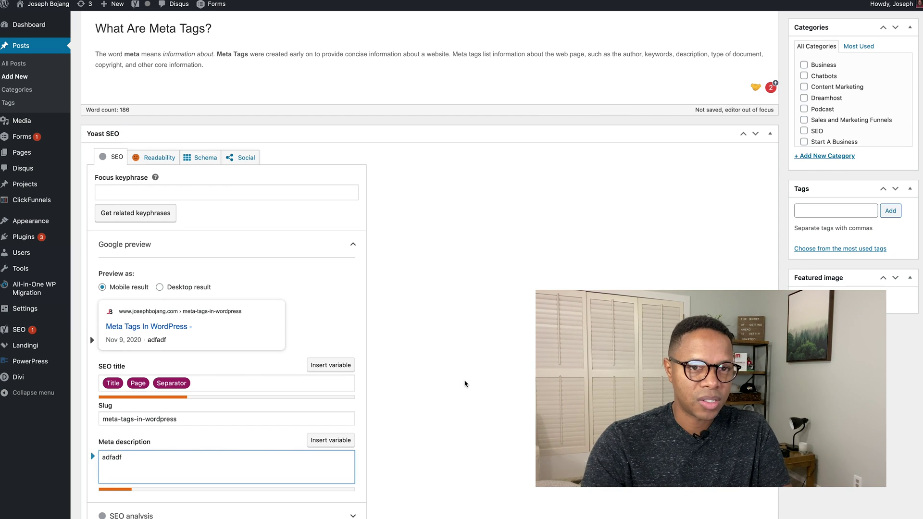
scroll(464, 384, "up", 8)
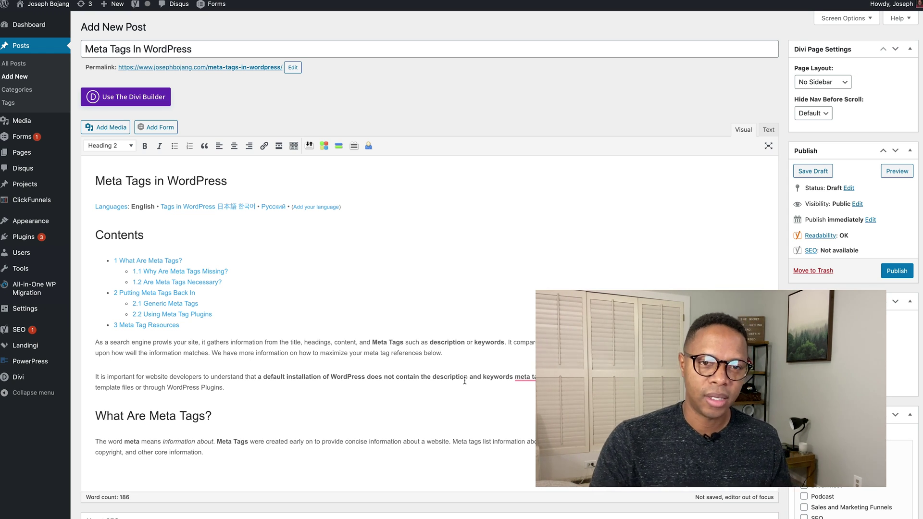
Set the Yoast focus keyphrase to 'meta tags' and highlight the resulting SEO: Needs improvement rating.
left_click(154, 293)
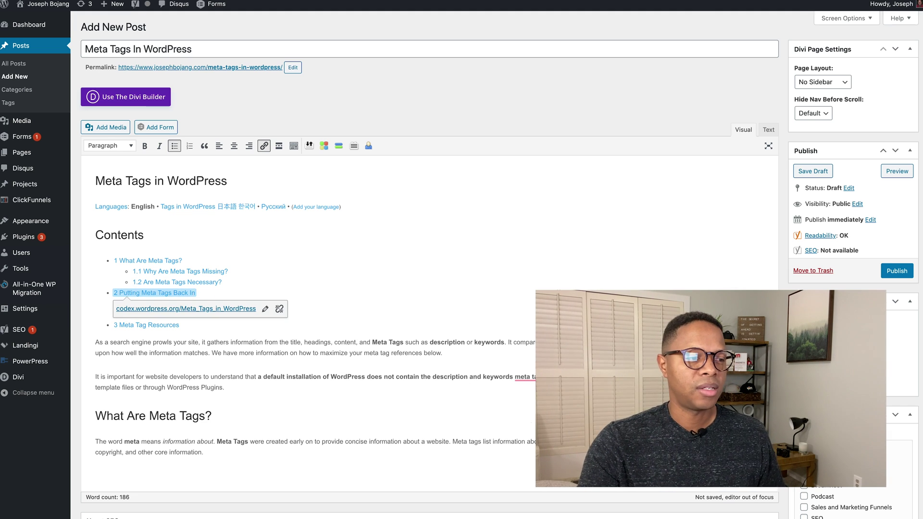
scroll(275, 277, "down", 10)
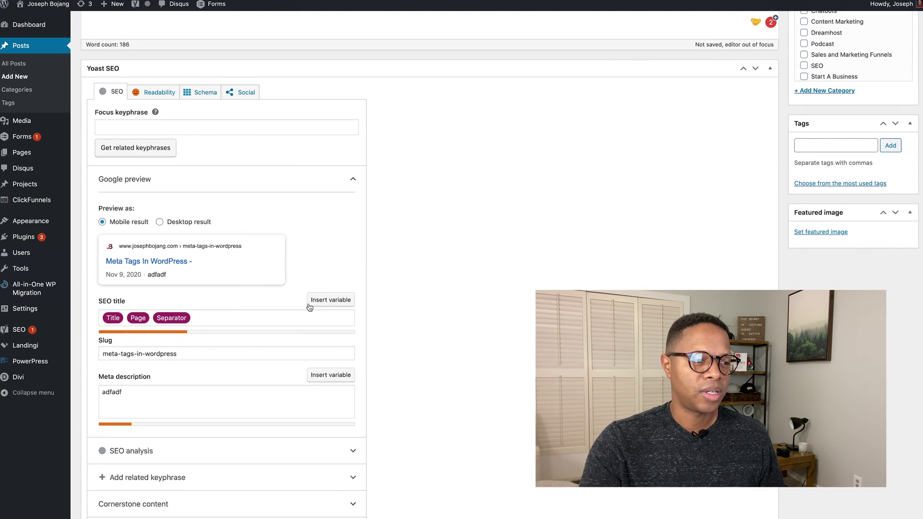
scroll(313, 300, "down", 5)
scroll(313, 302, "up", 4)
scroll(313, 301, "up", 3)
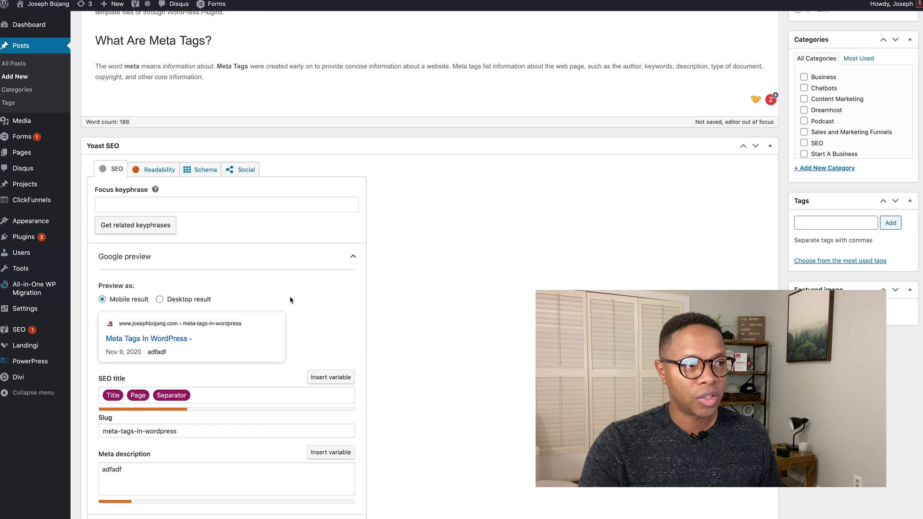
left_click(155, 201)
type("meta tags")
key("Tab")
scroll(768, 192, "up", 6)
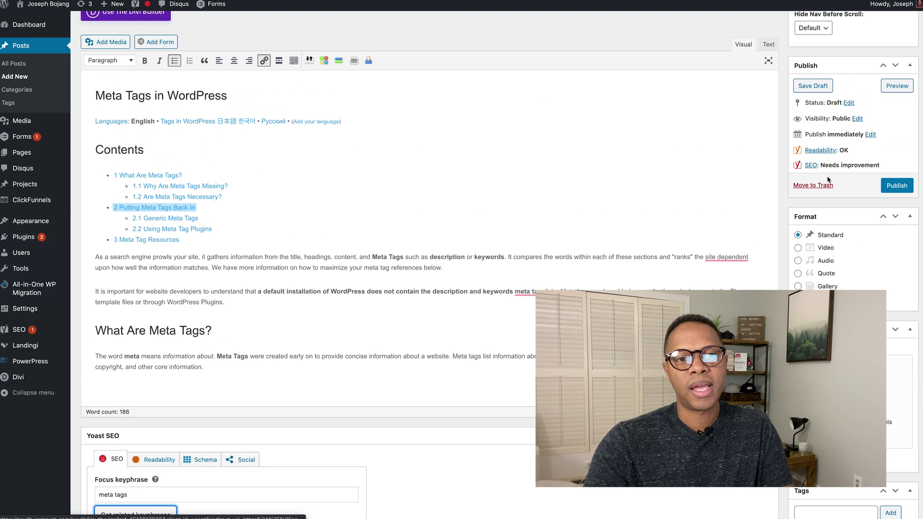
left_click_drag(889, 167, 791, 153)
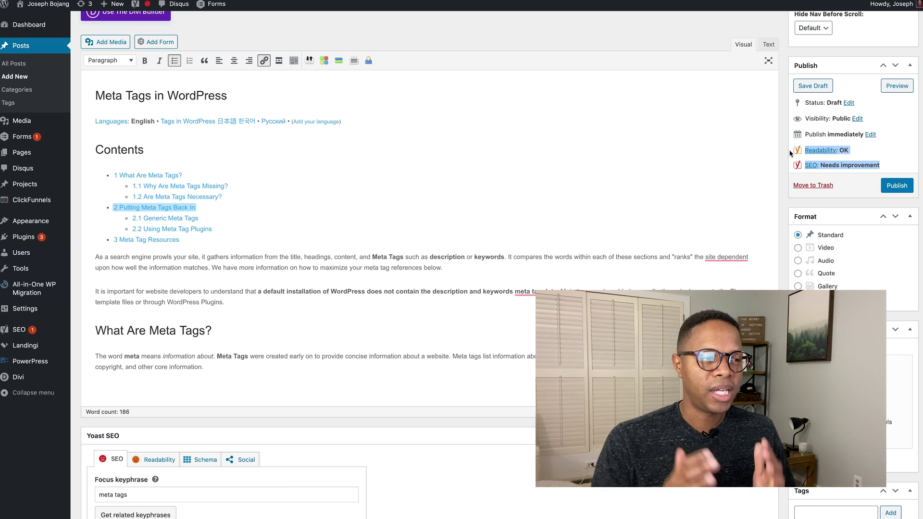